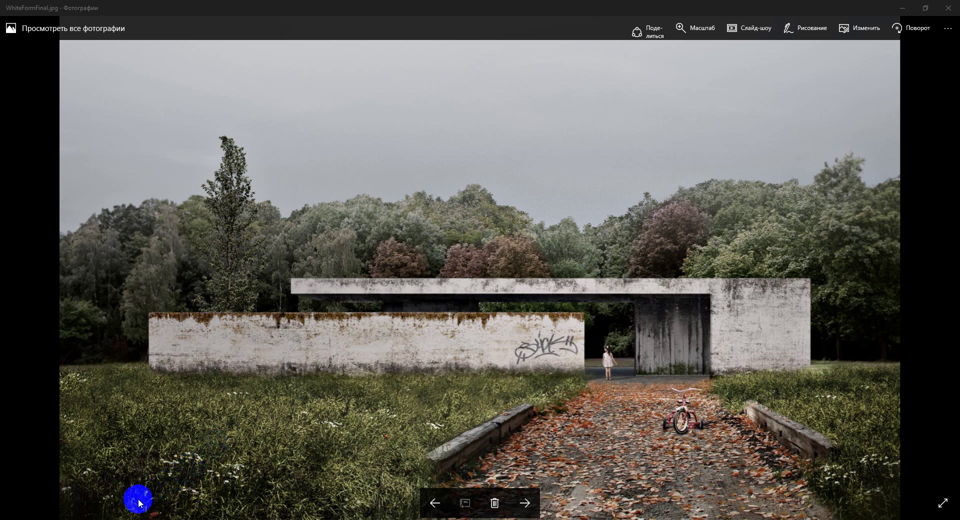
Step: Switch to WFormPs02.psd in Photoshop and show the DirtWalls layer group
left_click(112, 518)
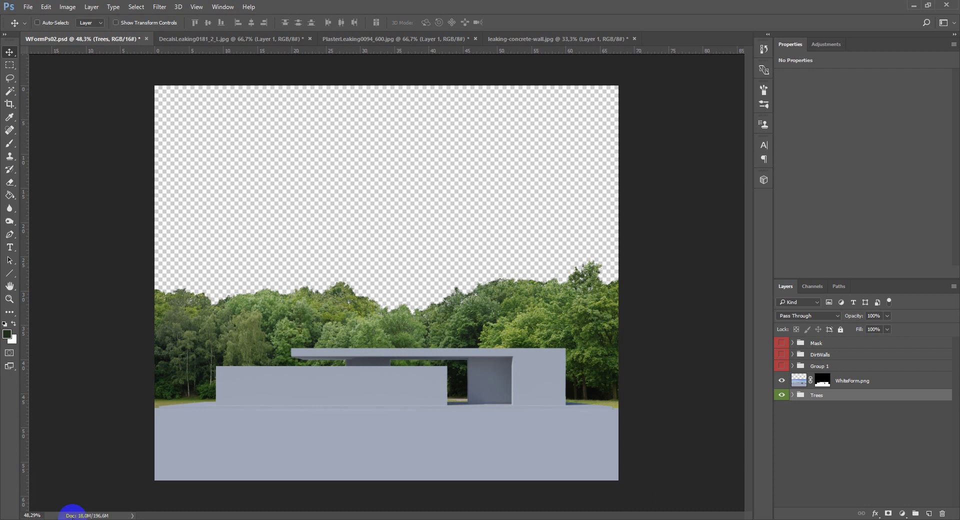
left_click(319, 376)
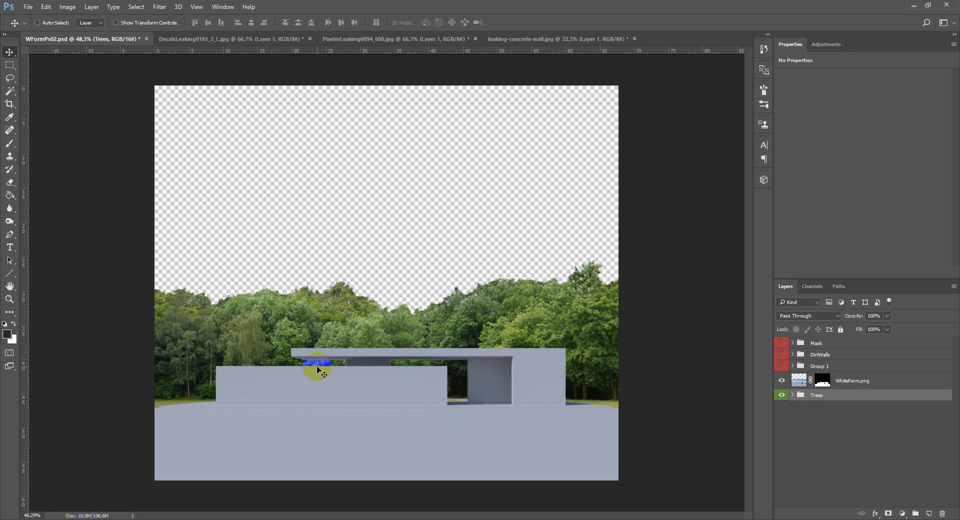
left_click(382, 354)
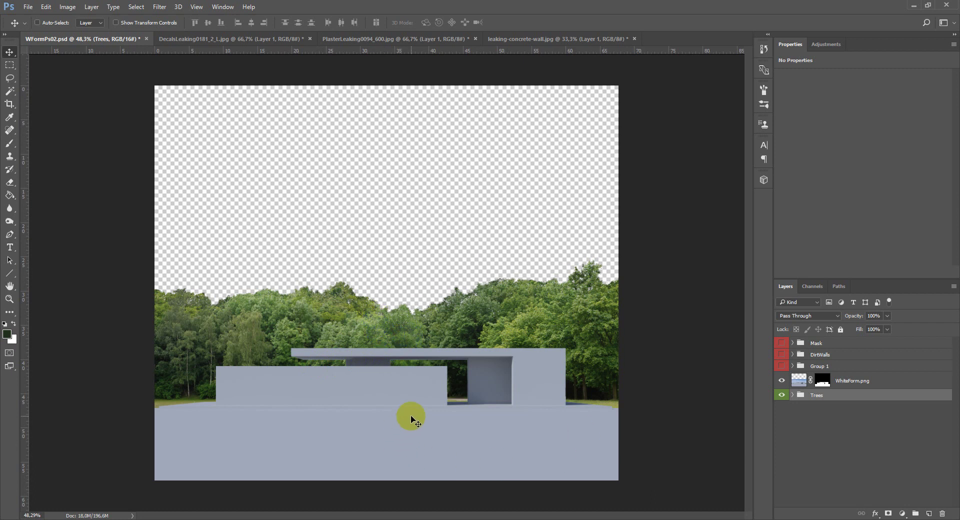
left_click(783, 355)
left_click(821, 371)
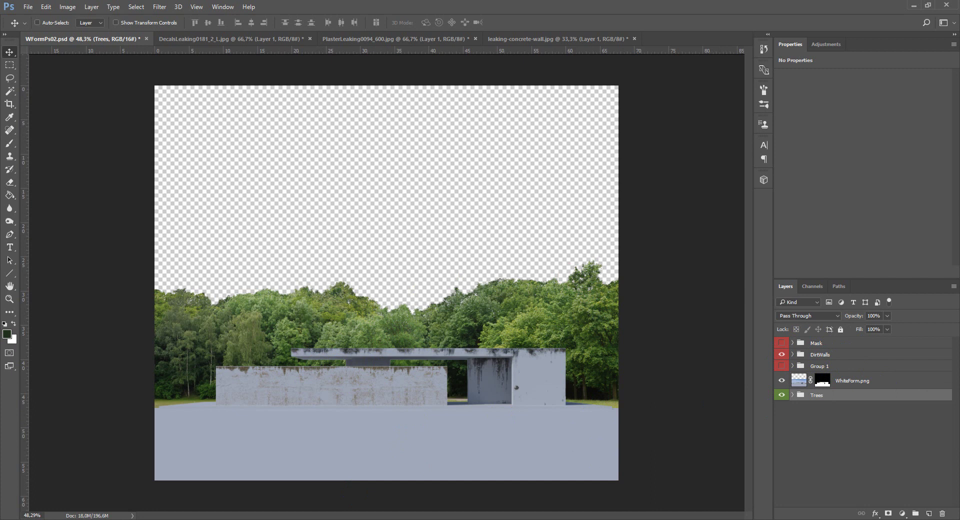
Step: Place 4.jpg from the WhiteForm\Grass folder into the document as a layer directly above the Trees group
mouse_move(97, 519)
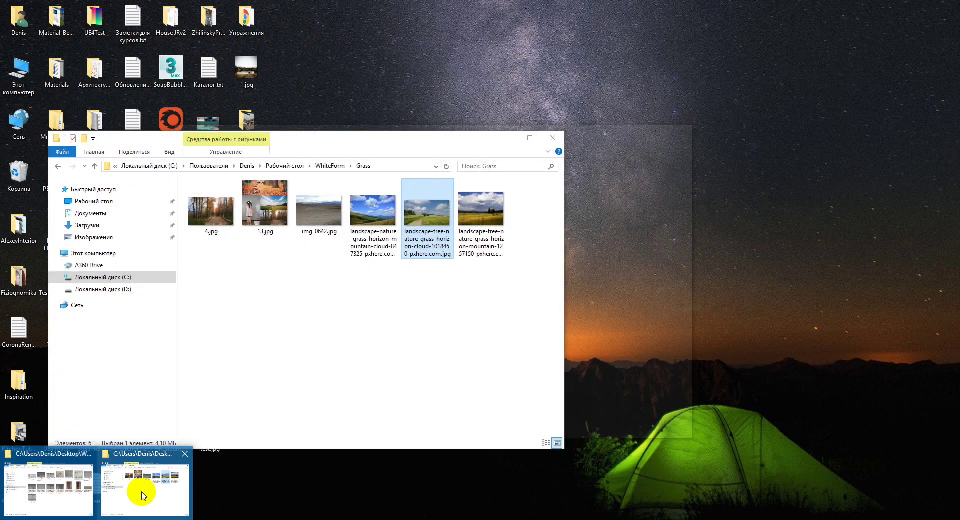
left_click(144, 494)
left_click_drag(410, 134, 449, 120)
left_click(251, 198)
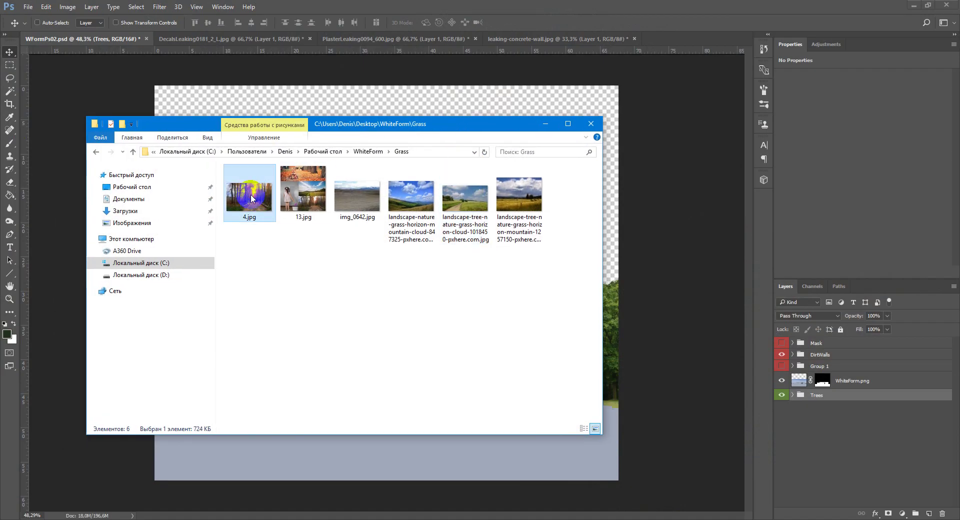
left_click_drag(255, 195, 516, 452)
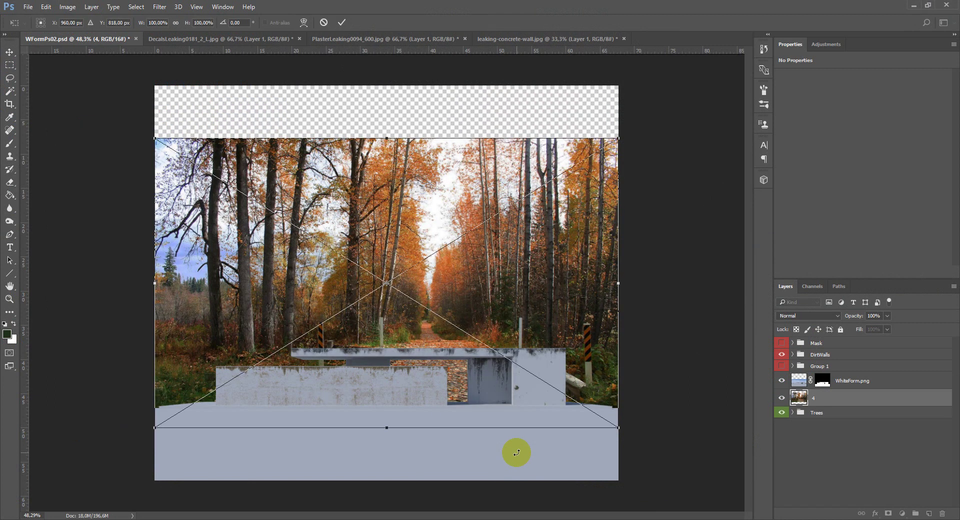
left_click(836, 394)
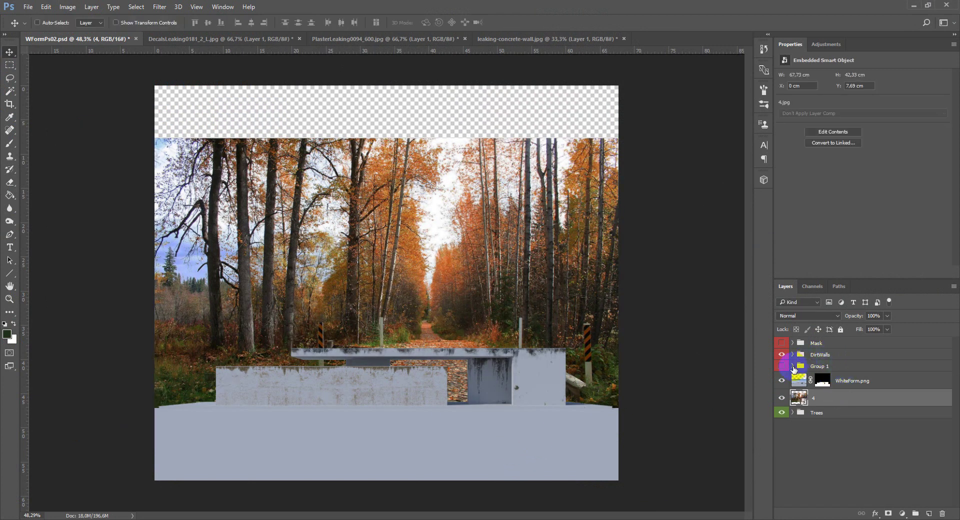
Step: Hide DirtWalls and WhiteForm.png, and copy a rectangle of the photo covering the leaf-covered road and both log curbs to a new layer
left_click(780, 355)
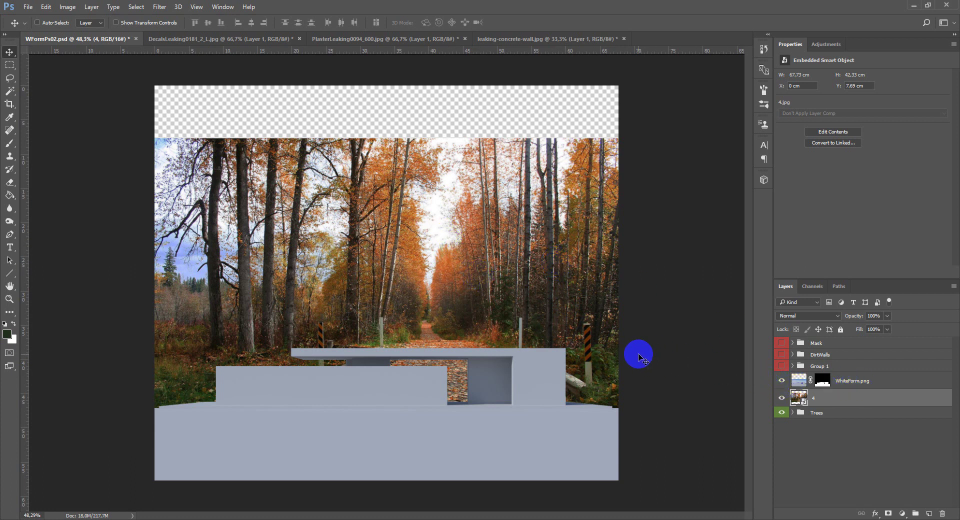
key("m")
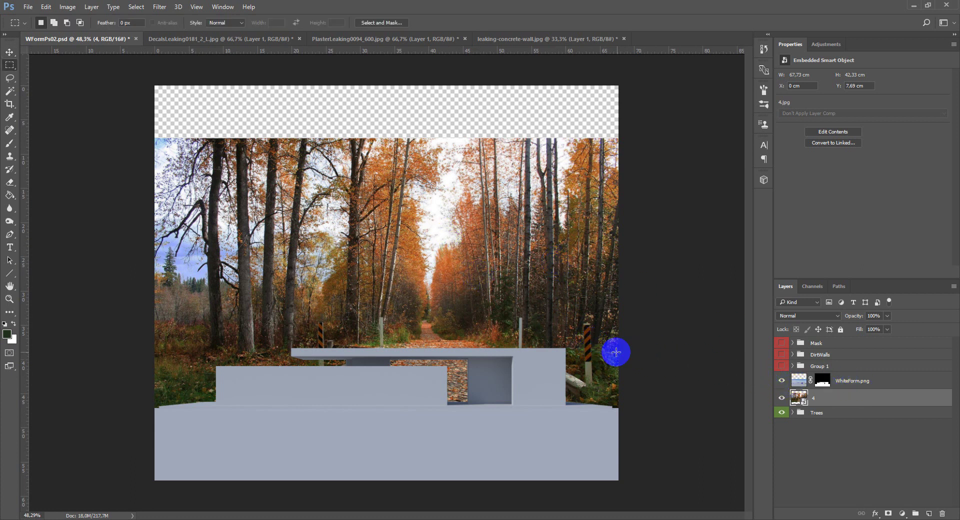
left_click(780, 379)
left_click_drag(622, 437, 292, 299)
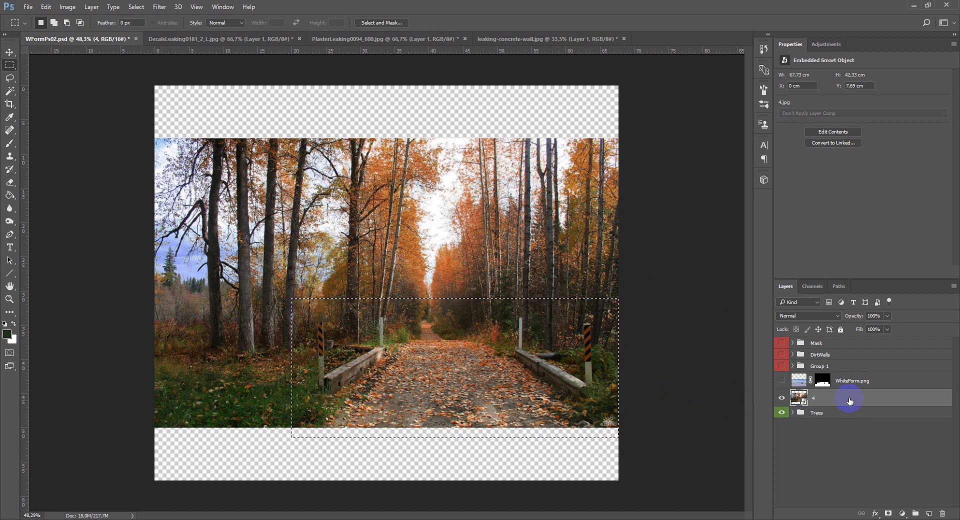
key("ctrl+j")
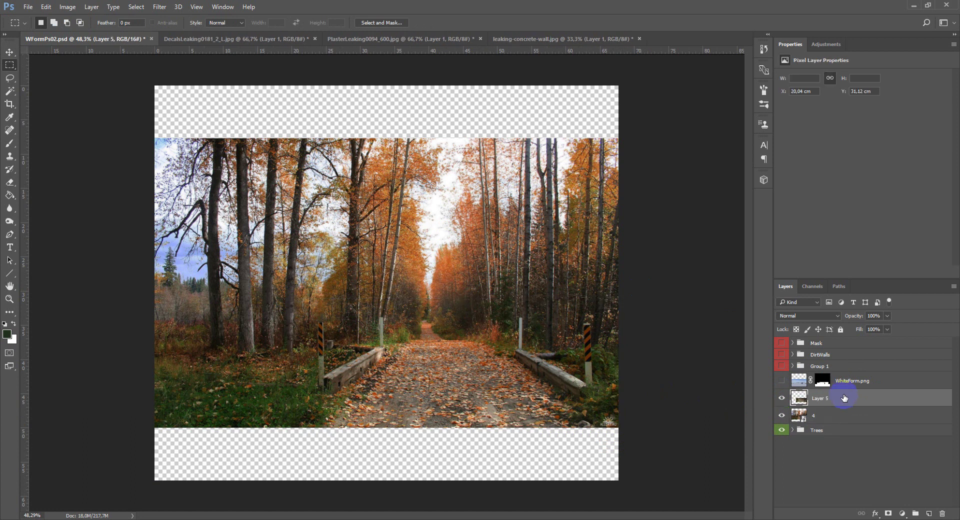
Step: Delete the original photo layer 4, keeping only the copied road piece
left_click(780, 415)
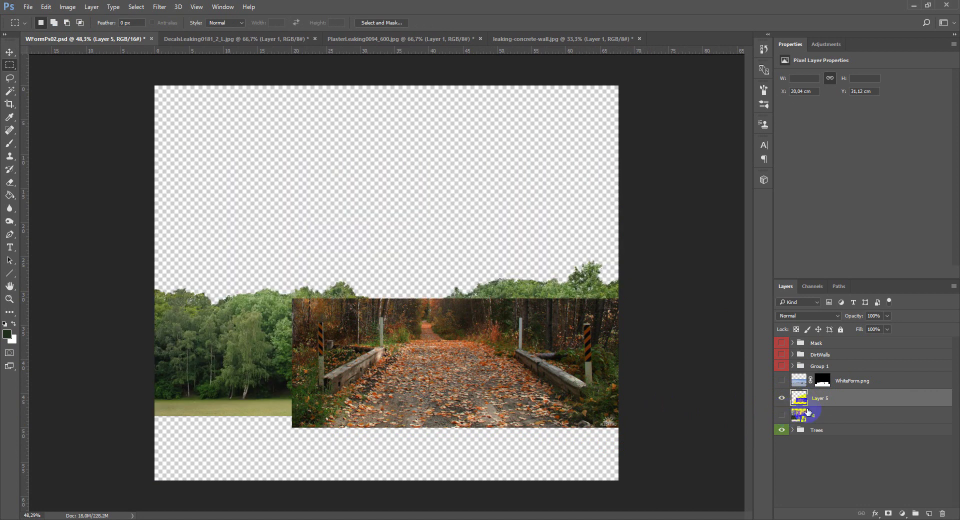
left_click(837, 411)
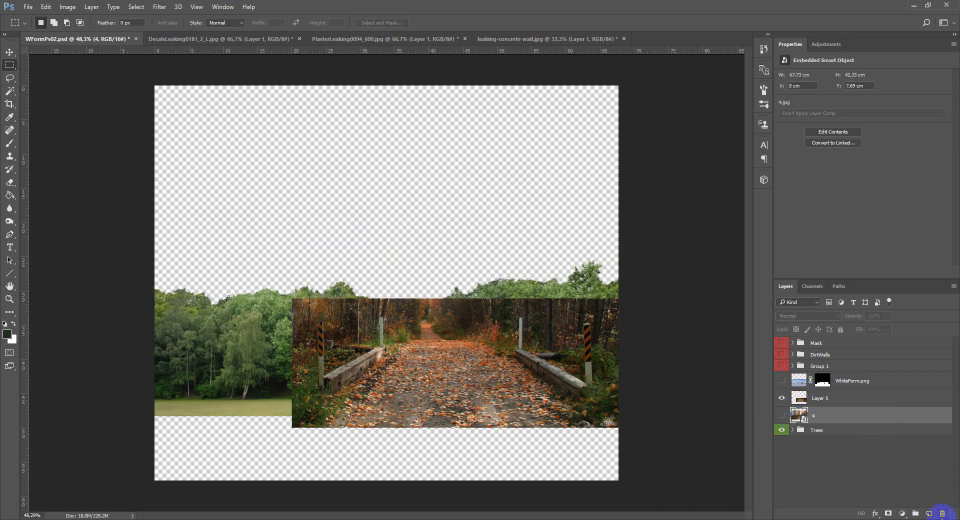
left_click(941, 513)
left_click(383, 201)
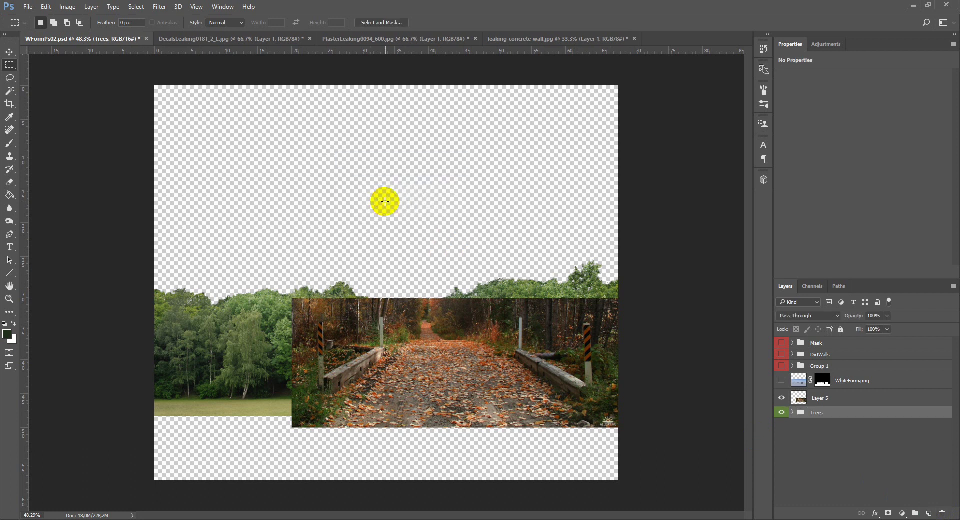
Step: Move the road piece in Layer 5 down to the bottom edge of the canvas
key("v")
left_click(840, 399)
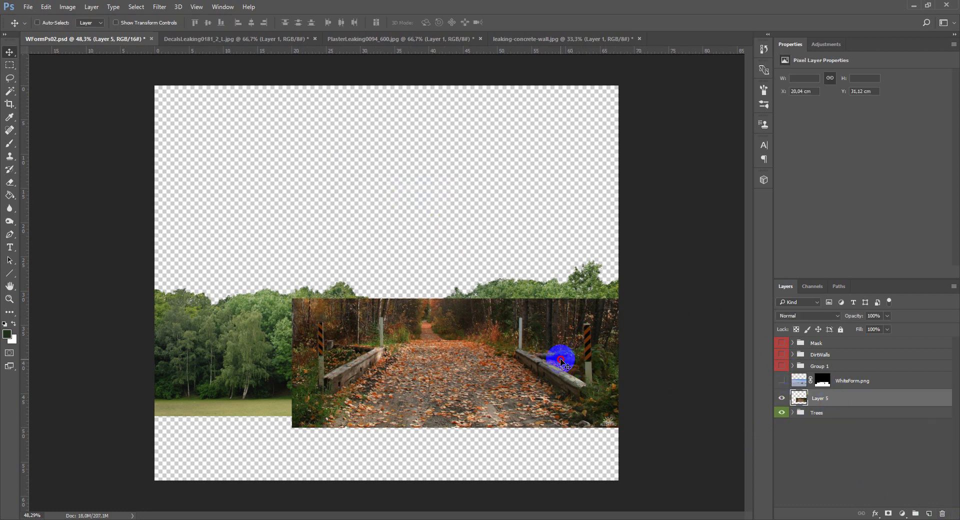
left_click_drag(564, 360, 554, 406)
Step: Show the WhiteForm.png layer and move Layer 5 above it in the layer order
left_click(805, 401)
left_click(781, 381)
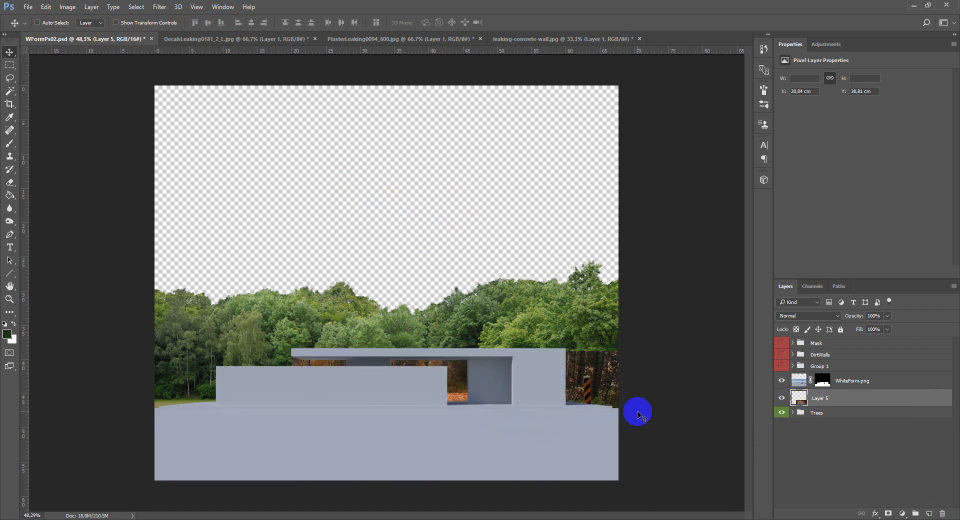
scroll(450, 443, "up", 2)
left_click(860, 405)
left_click_drag(862, 399, 868, 376)
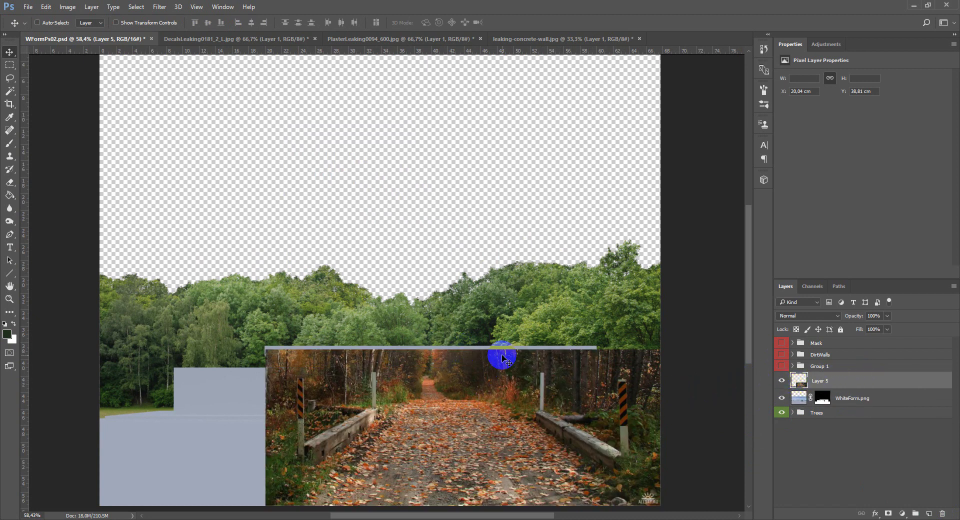
left_click(434, 293)
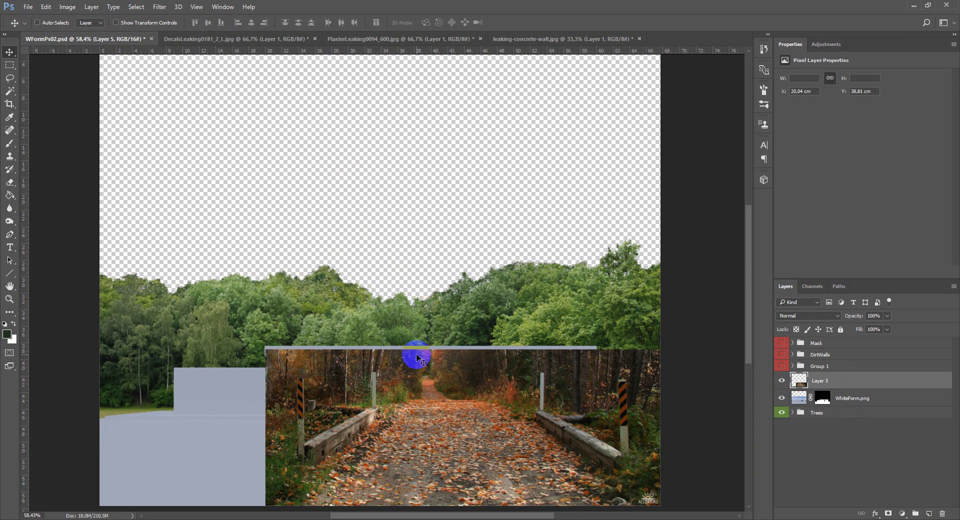
left_click(161, 136)
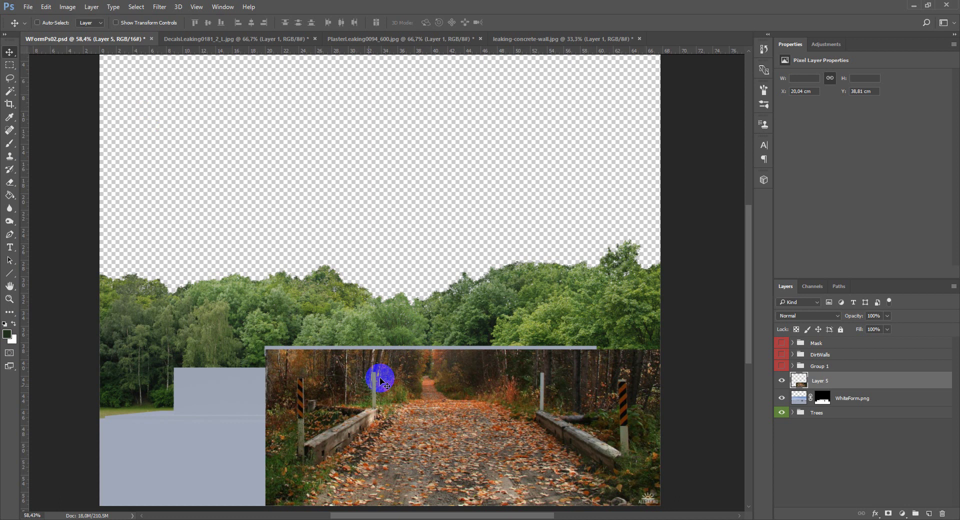
left_click(205, 261)
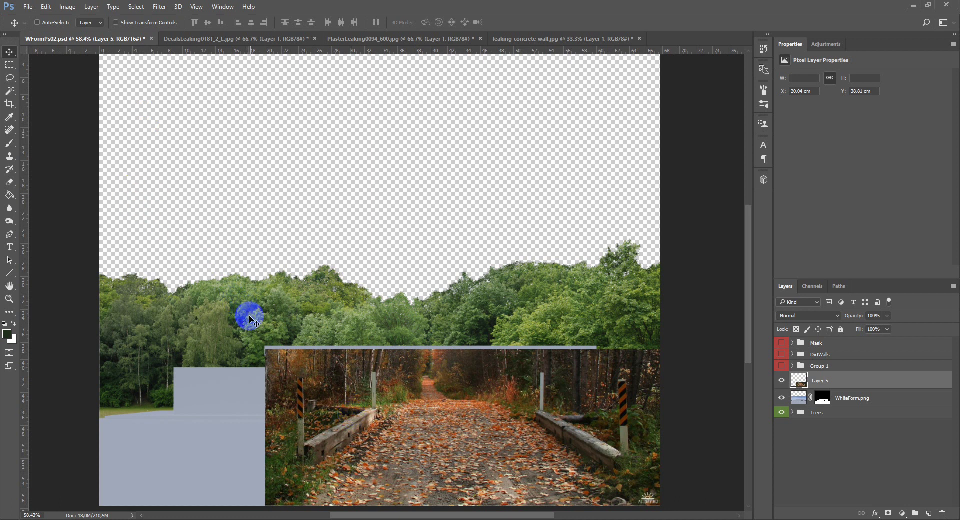
left_click(647, 221)
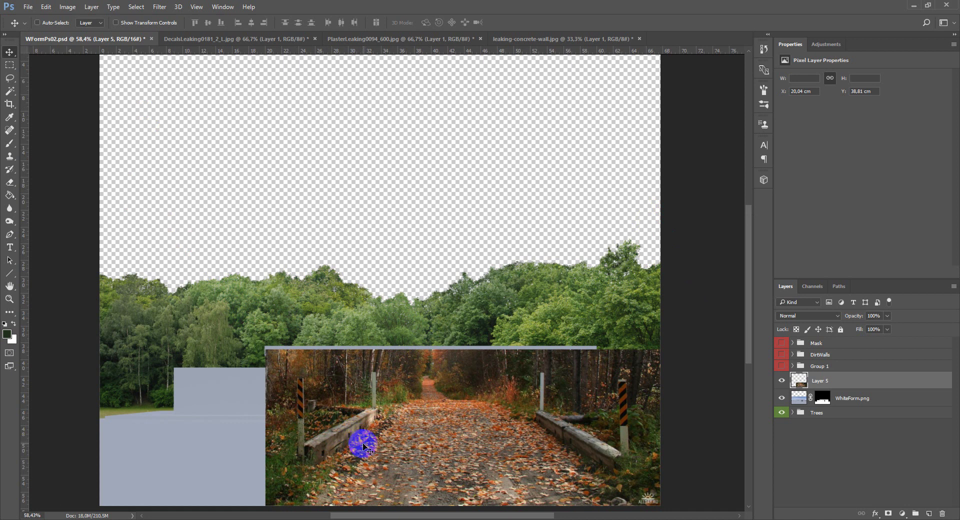
Step: Flip the road piece in Layer 5 horizontally
key("ctrl+t")
right_click(473, 404)
left_click(515, 381)
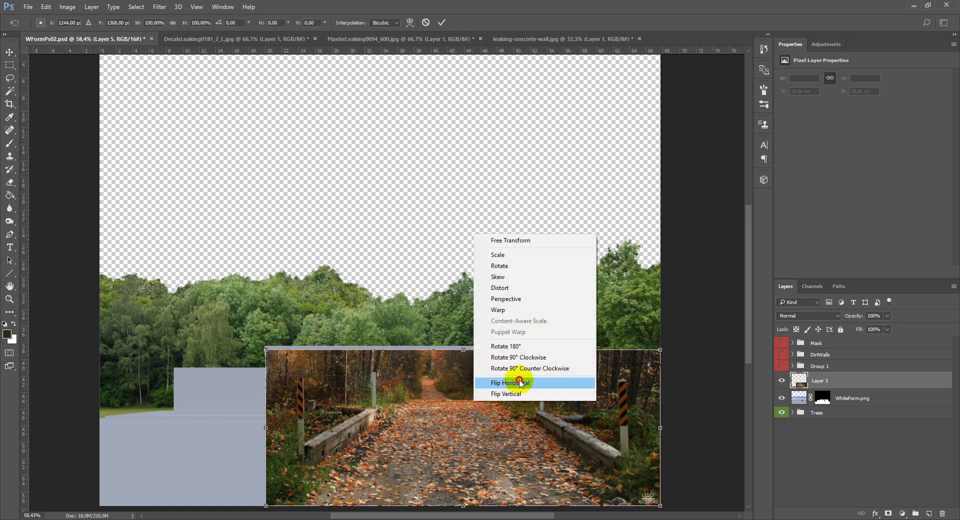
key("Return")
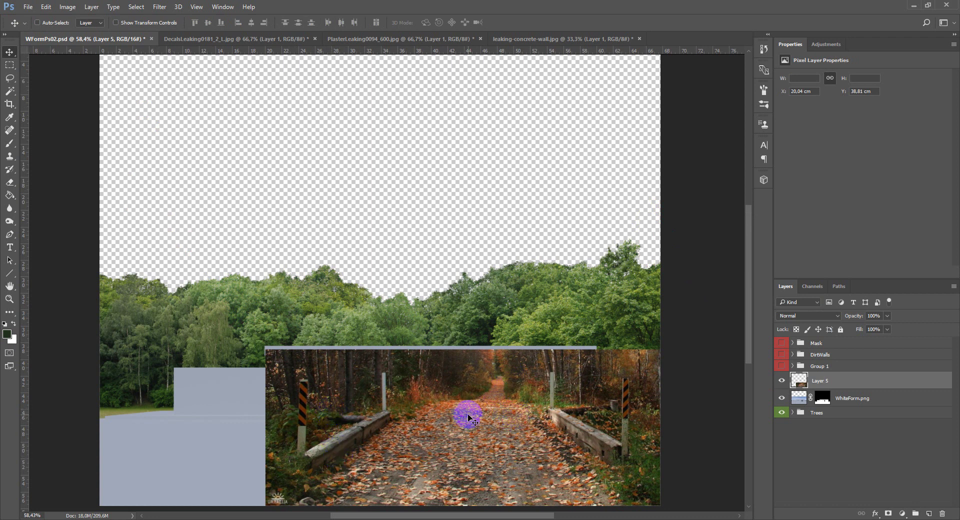
Step: Scale the road piece down proportionally from its lower-left corner and shift it right to about X 24.3 cm
key("ctrl+t")
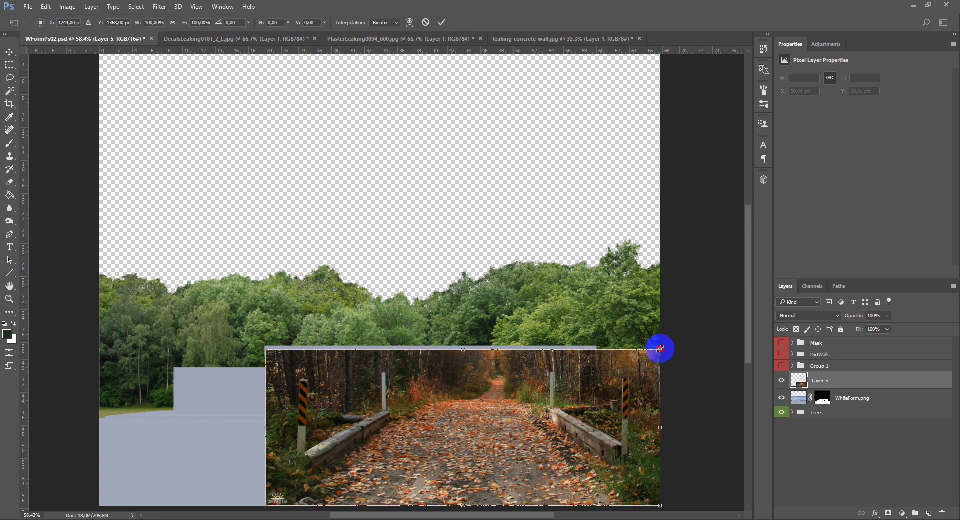
left_click_drag(660, 348, 602, 383)
key("Return")
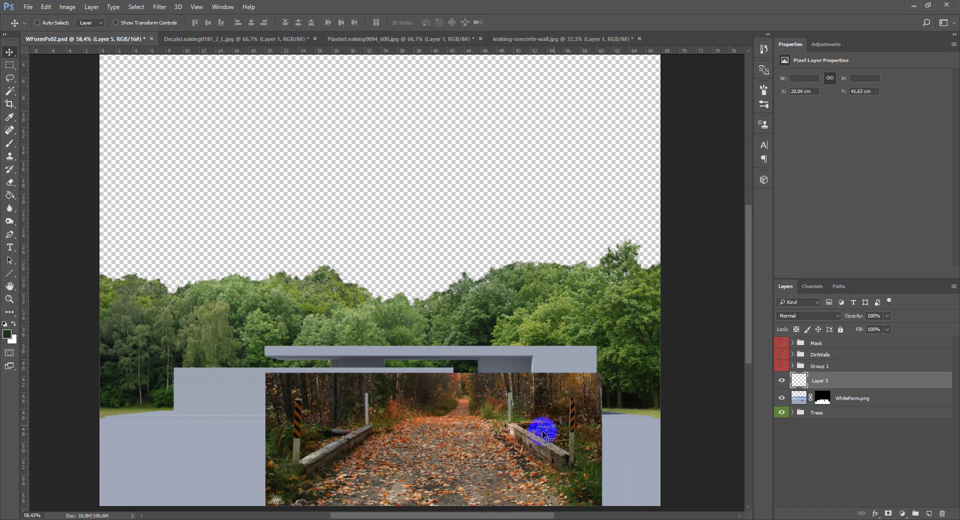
left_click_drag(491, 443, 526, 441)
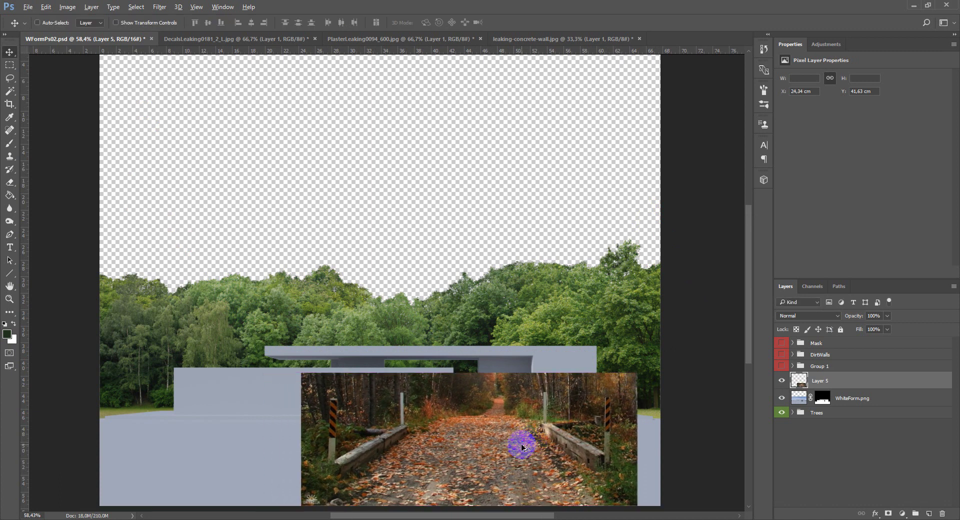
Step: Add a white layer mask to the road layer, Layer 5
scroll(497, 452, "up", 3)
left_click_drag(456, 444, 488, 380)
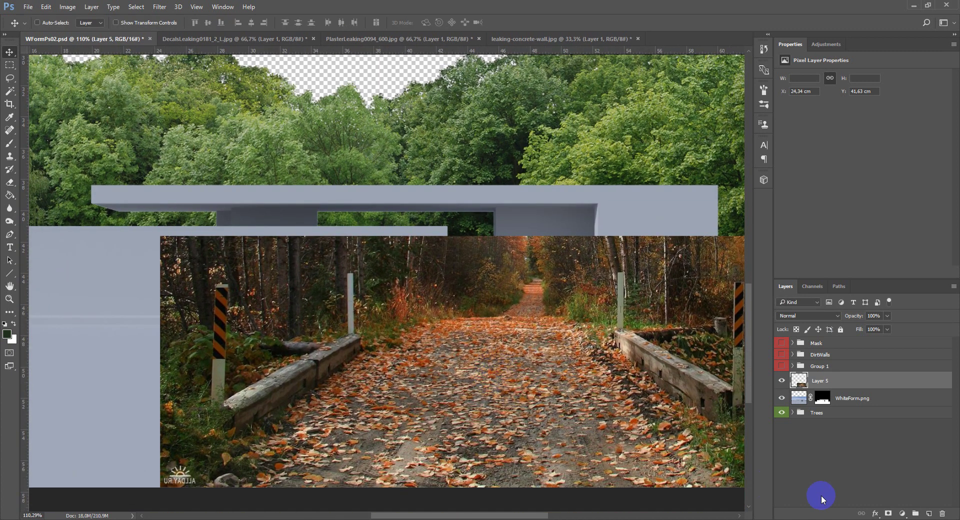
left_click(888, 513)
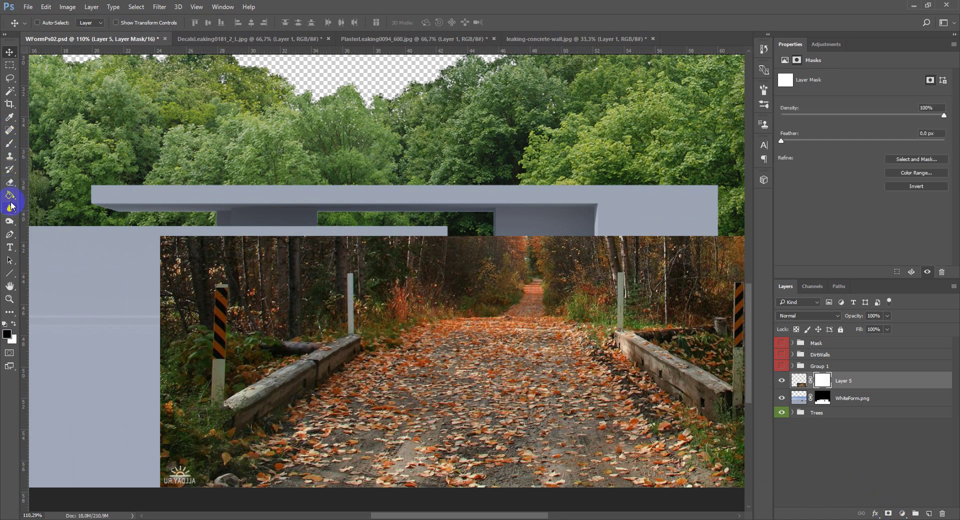
Step: Trace a Pen path along the upper edge of the left log curb and on along the road's grassy edge
left_click(10, 234)
scroll(210, 408, "up", 4)
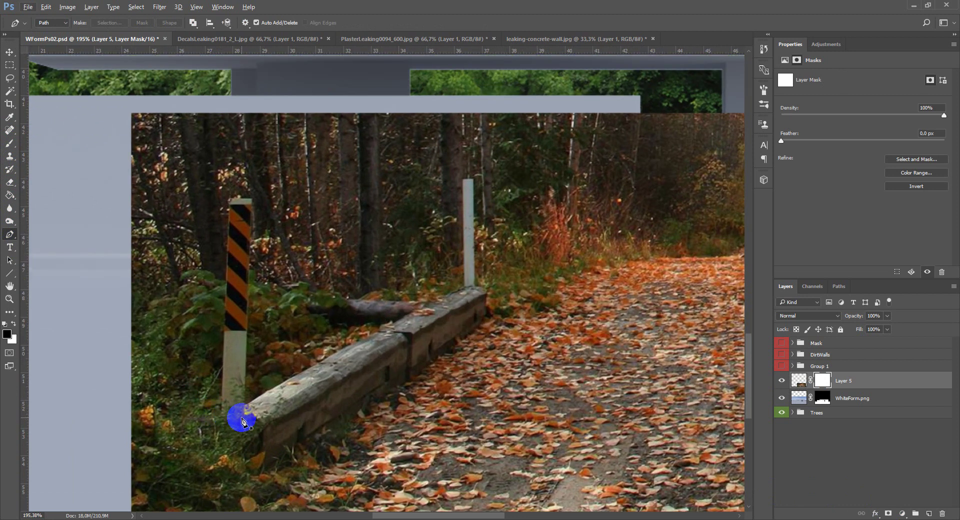
left_click(228, 415)
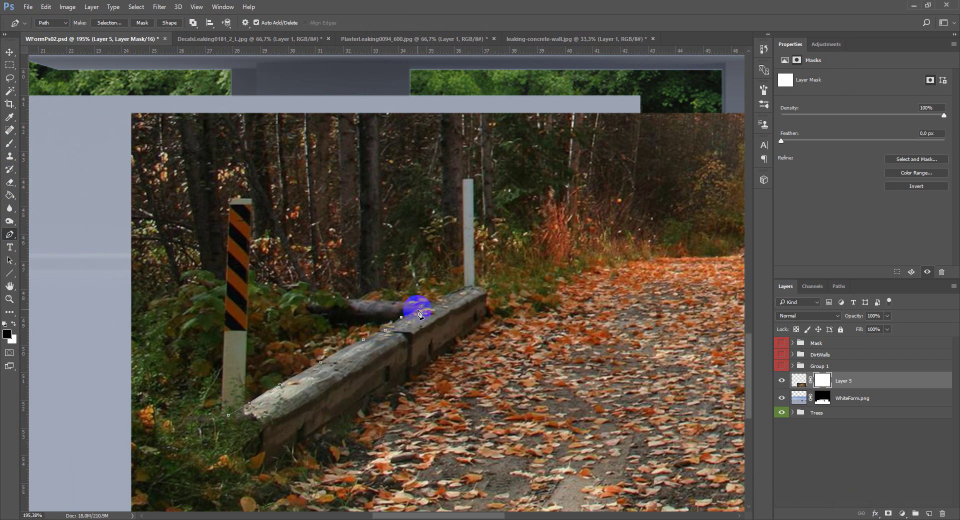
left_click(418, 309)
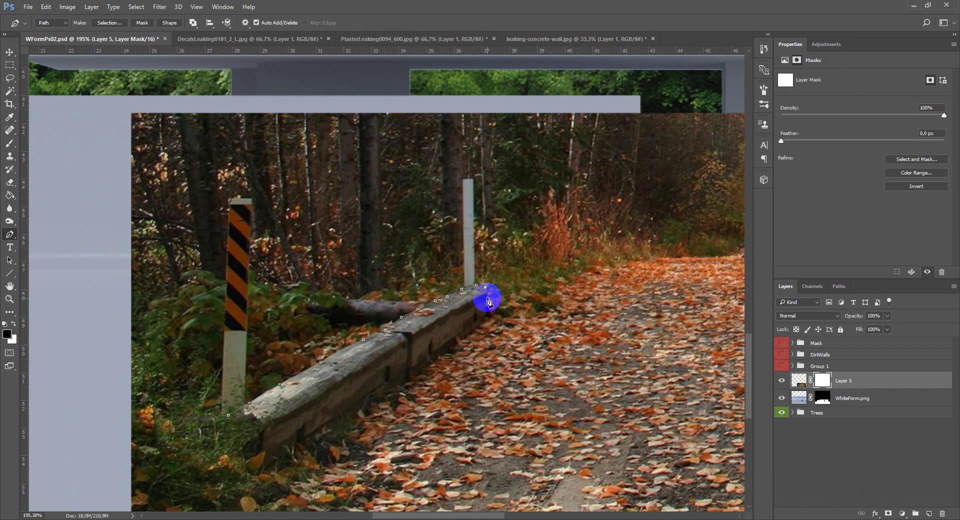
left_click(522, 281)
left_click(565, 253)
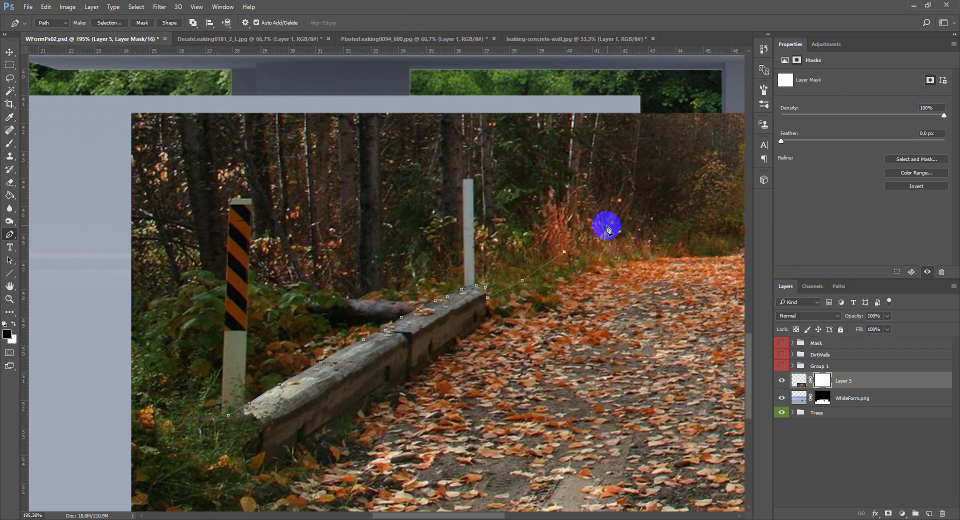
Step: Extend the Pen path around the forest and the empty area beyond the photo's left edge, closing it at the left log curb
left_click(616, 221)
left_click(137, 87)
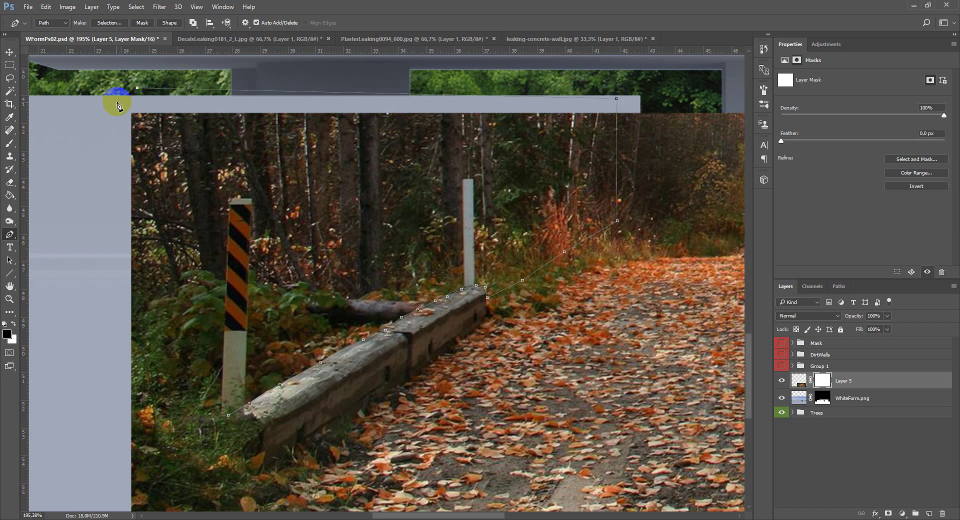
left_click(107, 239)
left_click_drag(123, 383, 136, 260)
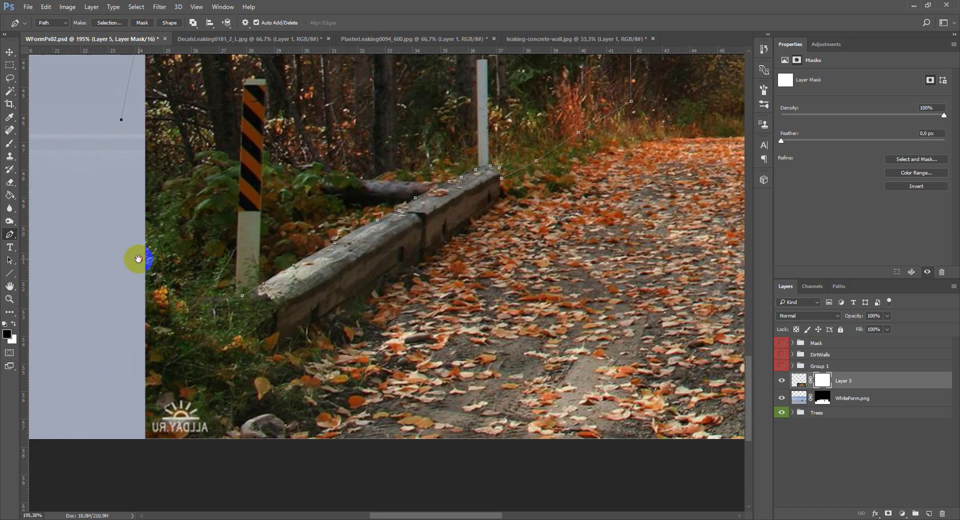
left_click(133, 304)
left_click(205, 291)
left_click(241, 296)
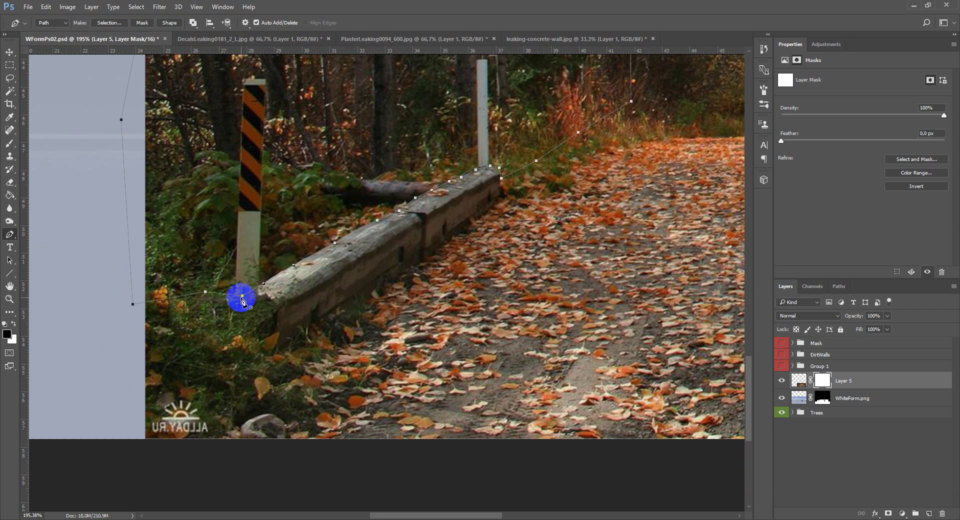
Step: Convert the closed path into a new anti-aliased selection with a feather radius of 0 pixels
right_click(242, 298)
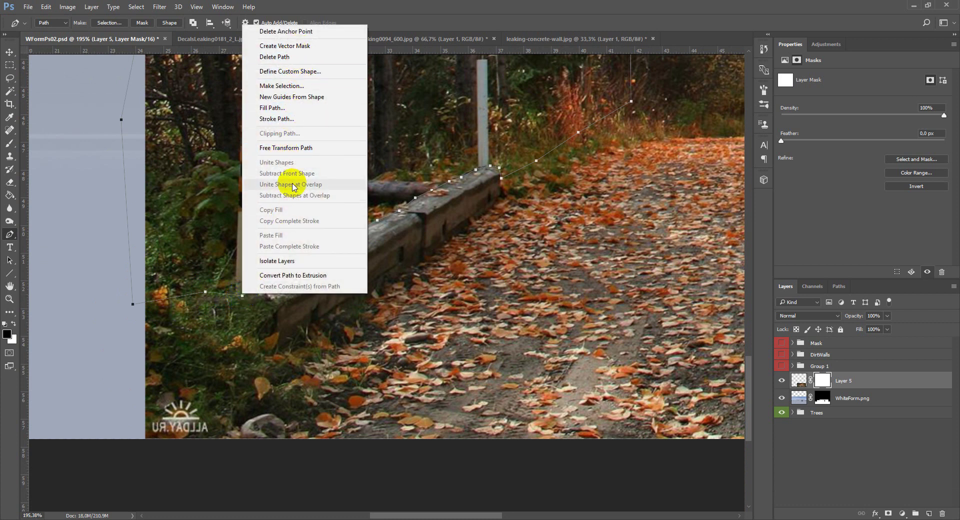
left_click(282, 86)
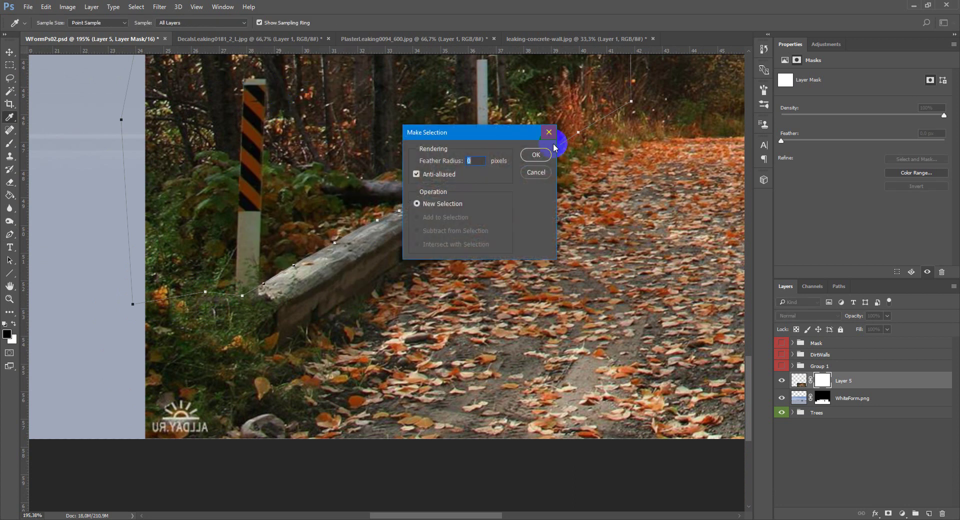
left_click(540, 159)
Step: Hide the selected forest left of the road by painting black on Layer 5's mask with a 213 px brush, then deselect
scroll(424, 225, "down", 3)
key("b")
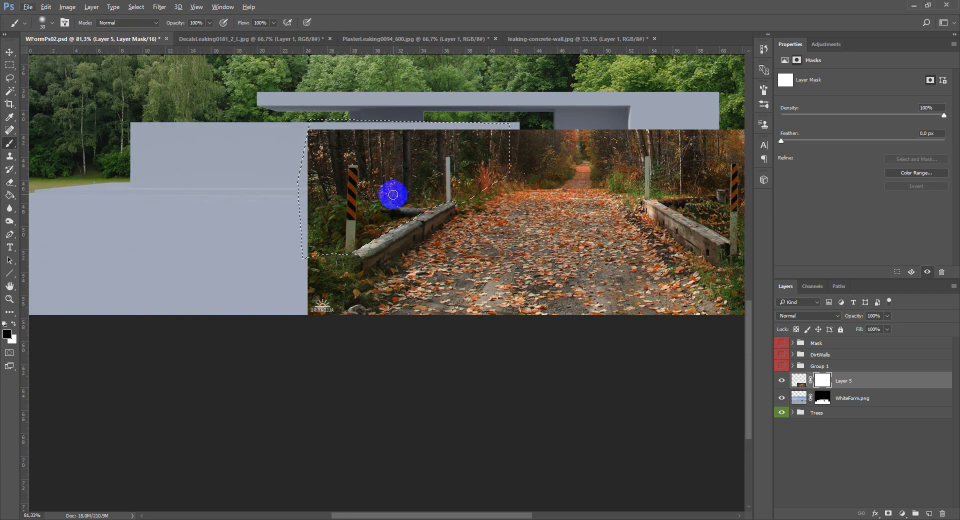
scroll(386, 155, "up", 3)
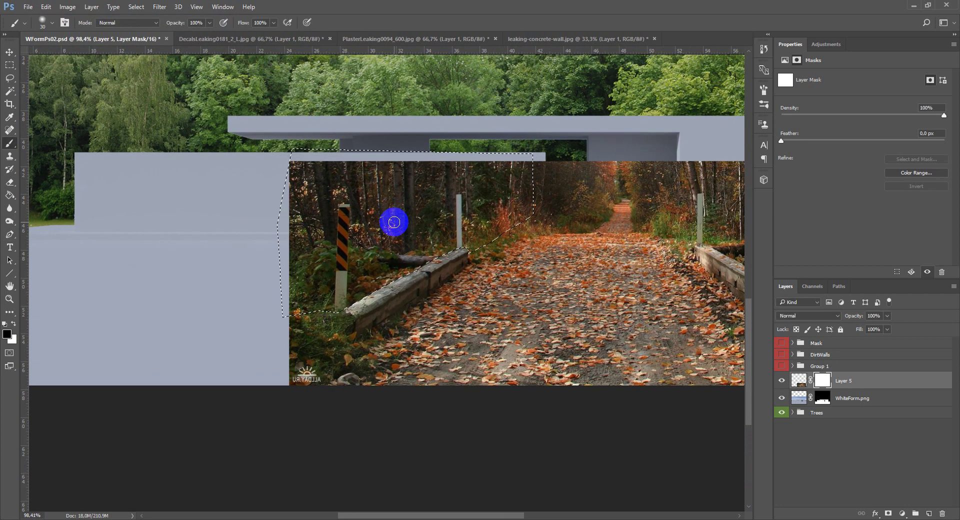
mouse_move(375, 240)
left_mouse_down()
mouse_move(474, 188)
mouse_move(466, 114)
mouse_move(439, 452)
left_mouse_up()
mouse_move(320, 325)
left_mouse_down()
mouse_move(289, 322)
mouse_move(268, 241)
mouse_move(370, 185)
mouse_move(535, 172)
left_mouse_up()
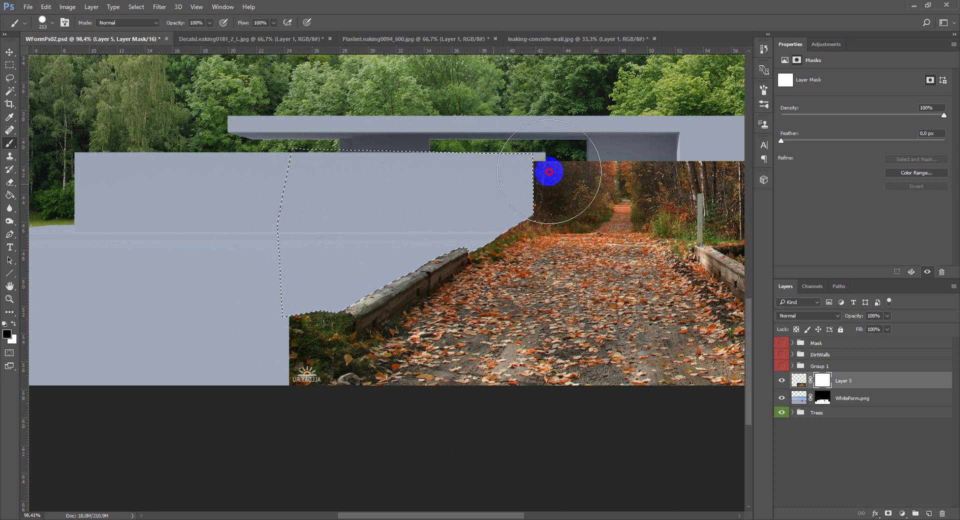
key("ctrl+d")
Step: Trace a Pen path along the upper edge of the right log curb and down through the grass past the photo's edge
left_click_drag(505, 251, 368, 235)
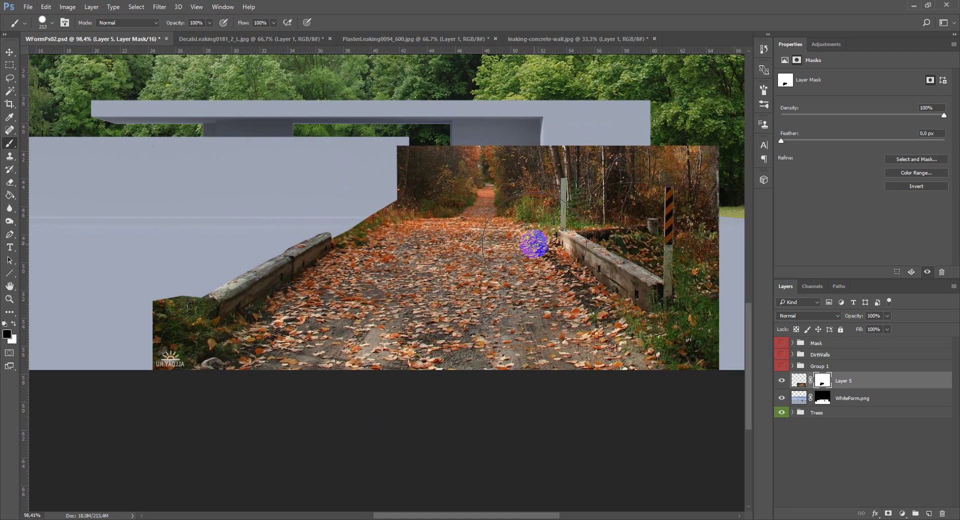
scroll(661, 234, "up", 2)
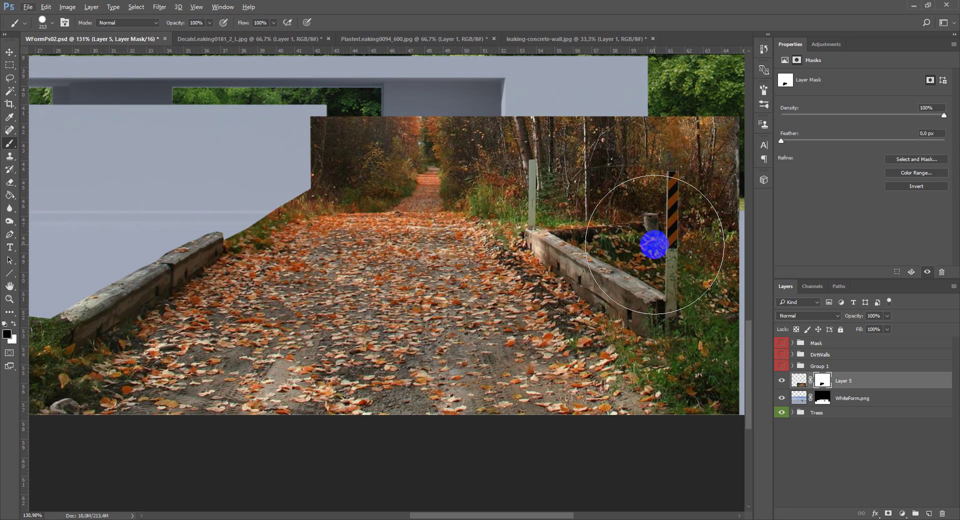
key("p")
scroll(606, 242, "up", 3)
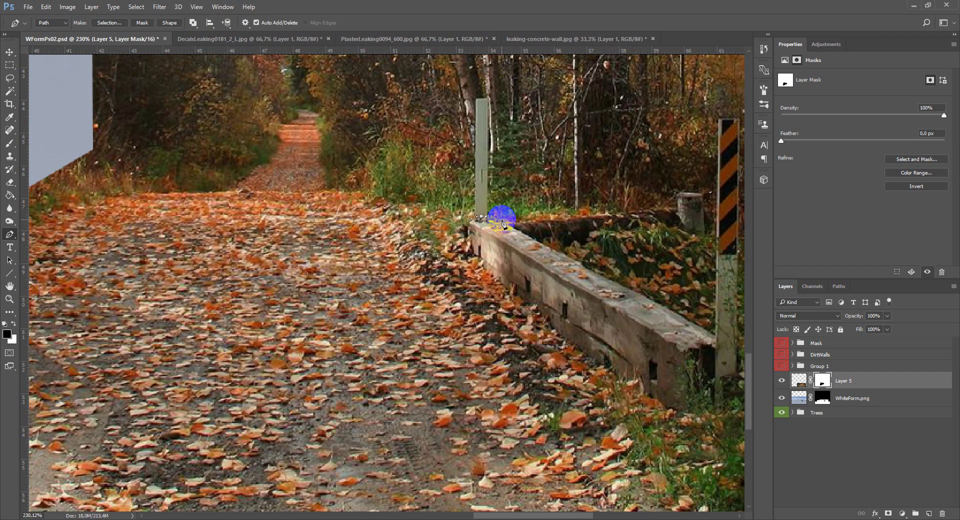
left_click(513, 227)
left_click(585, 264)
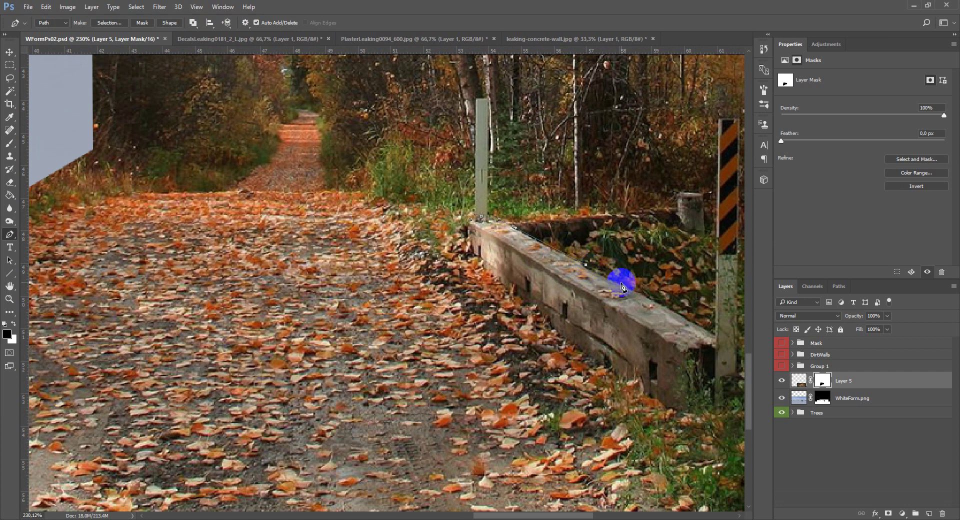
left_click(655, 302)
left_click(695, 322)
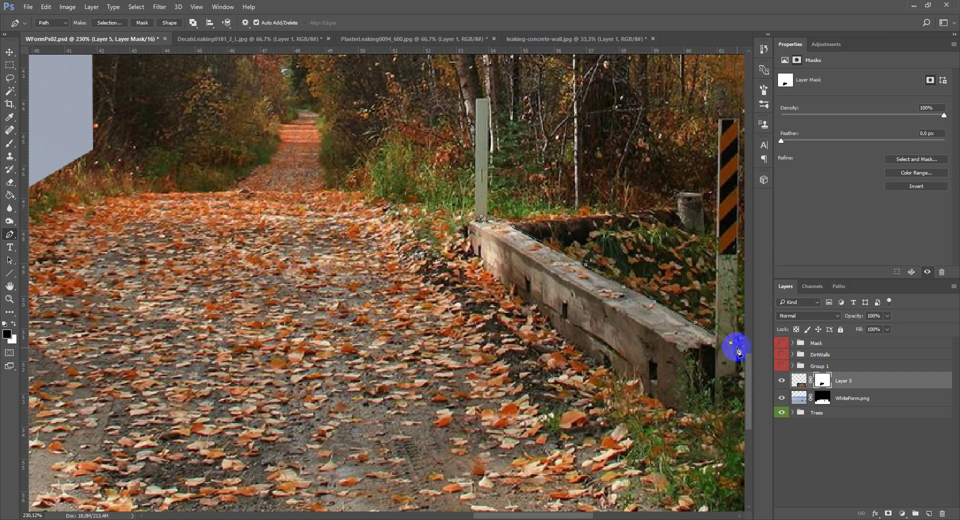
left_click_drag(722, 359, 634, 335)
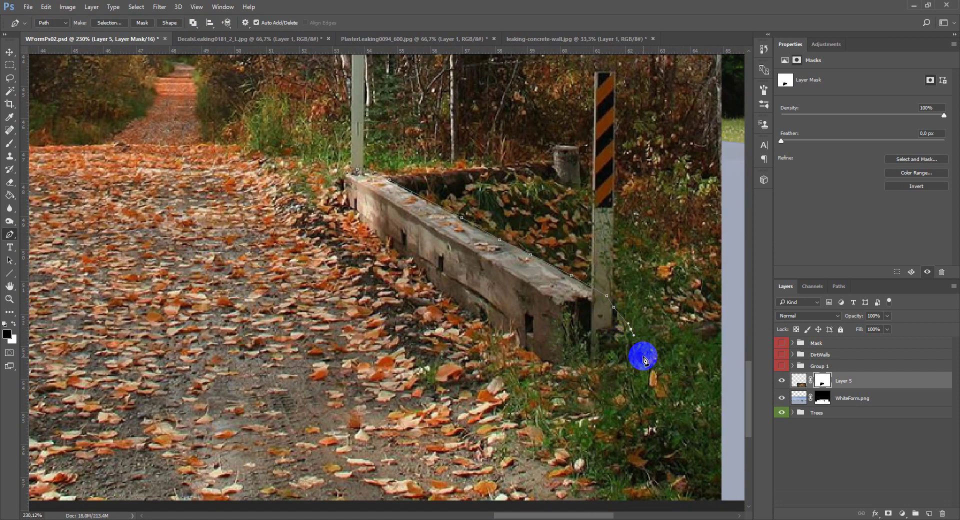
left_click_drag(667, 384, 671, 384)
left_click(717, 388)
left_click(732, 363)
Step: Close the path around the forest right of the road, ending at the far end of the right log curb
scroll(728, 343, "down", 3)
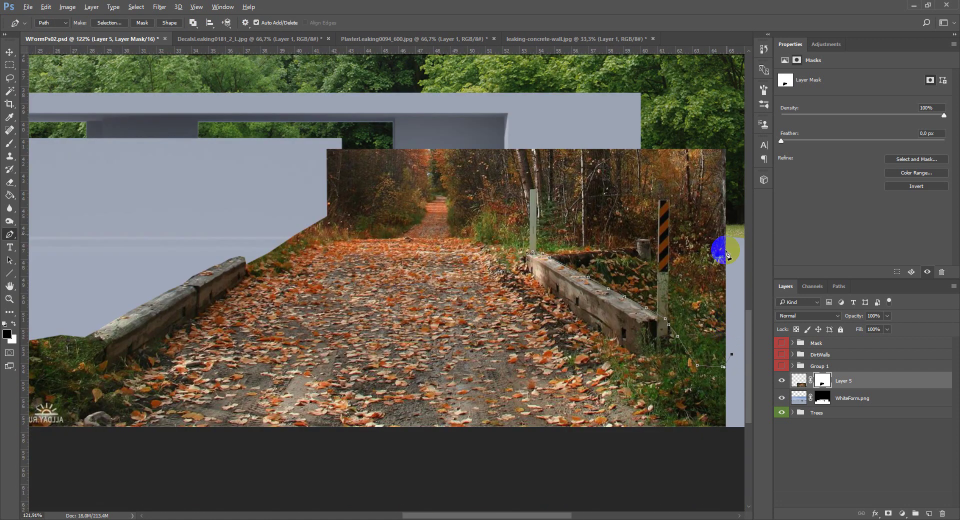
left_click(733, 136)
left_click_drag(495, 130, 508, 225)
left_click(527, 256)
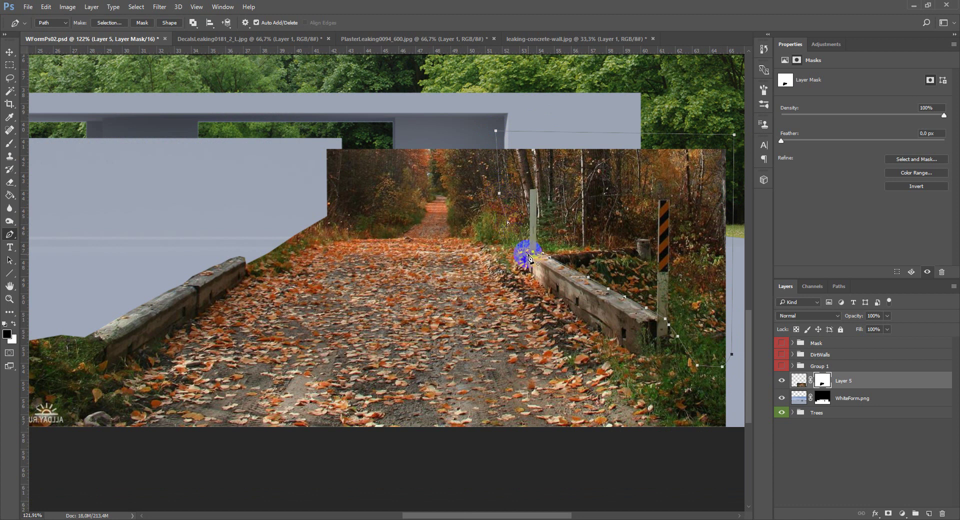
scroll(562, 242, "up", 2)
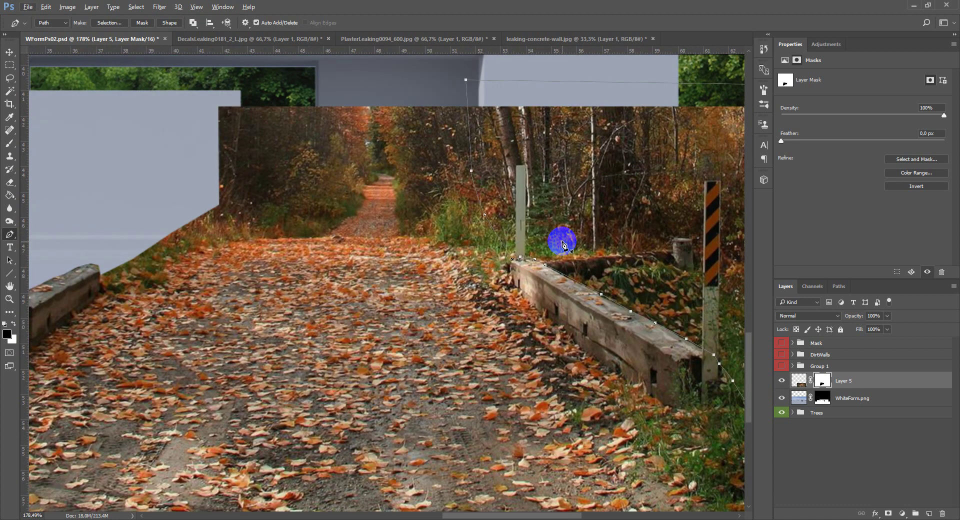
key("b")
mouse_move(525, 172)
left_mouse_down()
mouse_move(535, 211)
mouse_move(578, 252)
mouse_move(590, 210)
left_mouse_up()
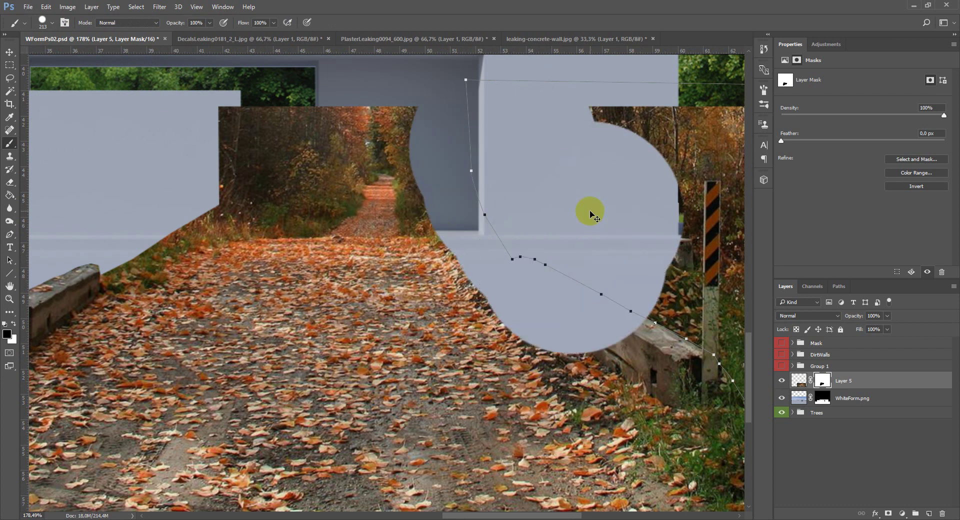
key("ctrl+z")
right_click(567, 203)
left_click(514, 13)
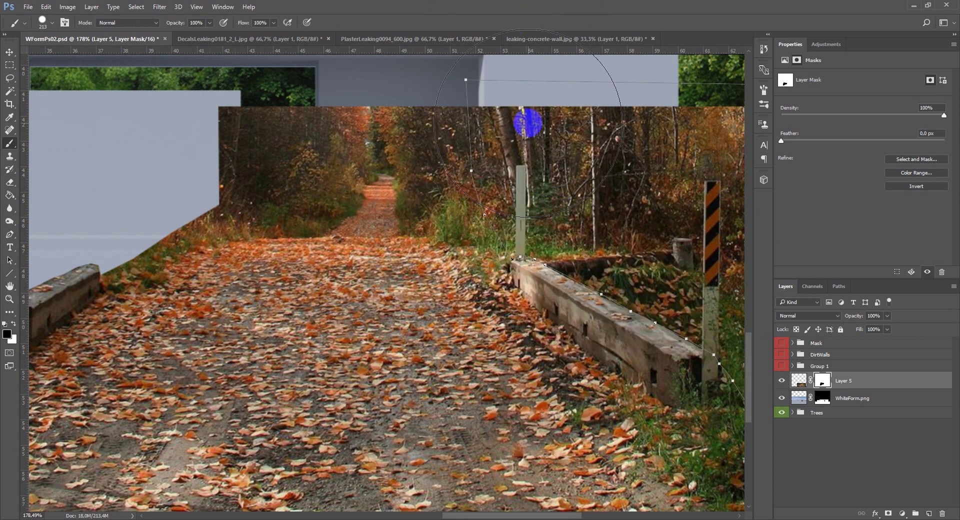
Step: Convert the path around the right-hand forest into a selection
key("p")
right_click(550, 183)
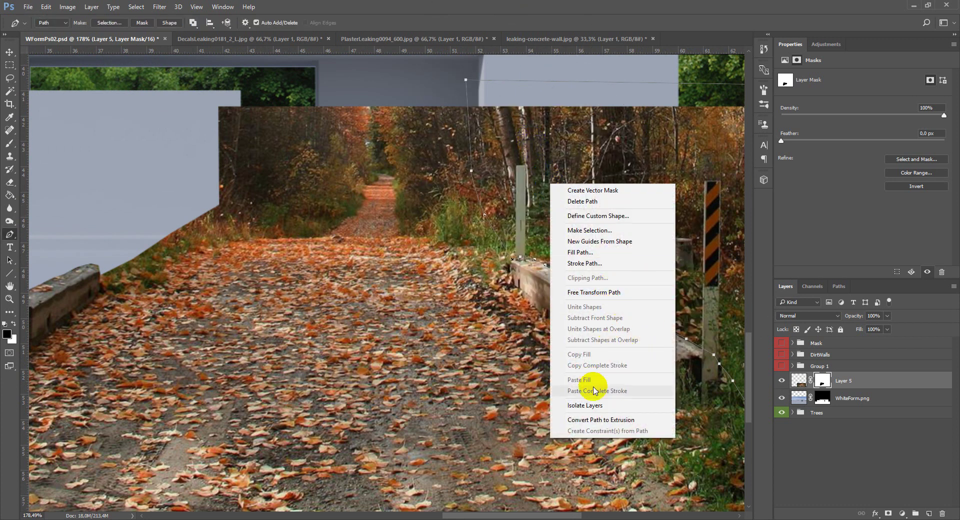
left_click(600, 230)
left_click(535, 152)
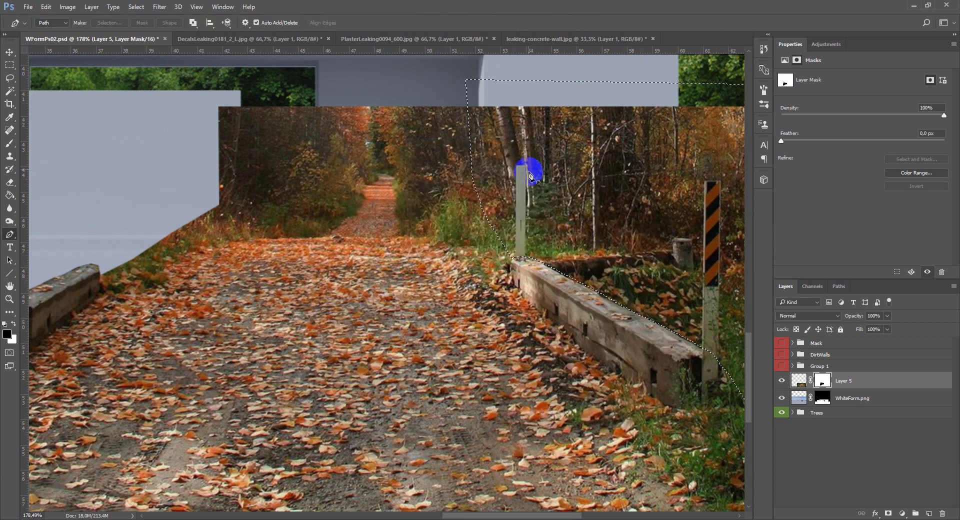
Step: Hide the selected forest right of the road by painting black on Layer 5's mask, then remove the selection
key("b")
mouse_move(542, 188)
left_mouse_down()
mouse_move(591, 270)
mouse_move(587, 281)
mouse_move(315, 166)
left_mouse_up()
mouse_move(416, 223)
left_mouse_down()
mouse_move(538, 315)
mouse_move(538, 150)
left_mouse_up()
left_click_drag(422, 159, 480, 266)
mouse_move(570, 207)
left_mouse_down()
mouse_move(408, 188)
mouse_move(464, 125)
left_mouse_up()
key("ctrl+d")
Step: Paint black on Layer 5's mask over the remaining trees at the road's far end, following the grassy horizon
left_click_drag(290, 288, 477, 284)
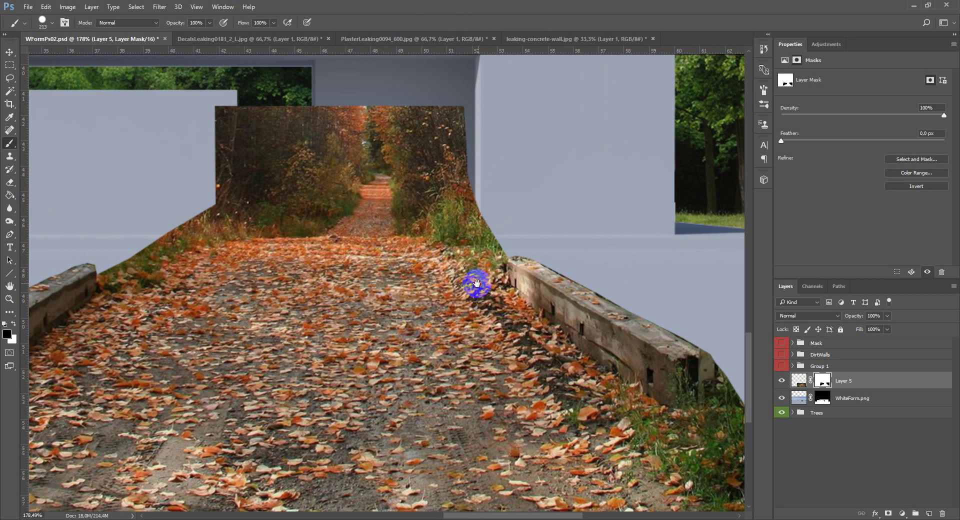
scroll(476, 283, "down", 3)
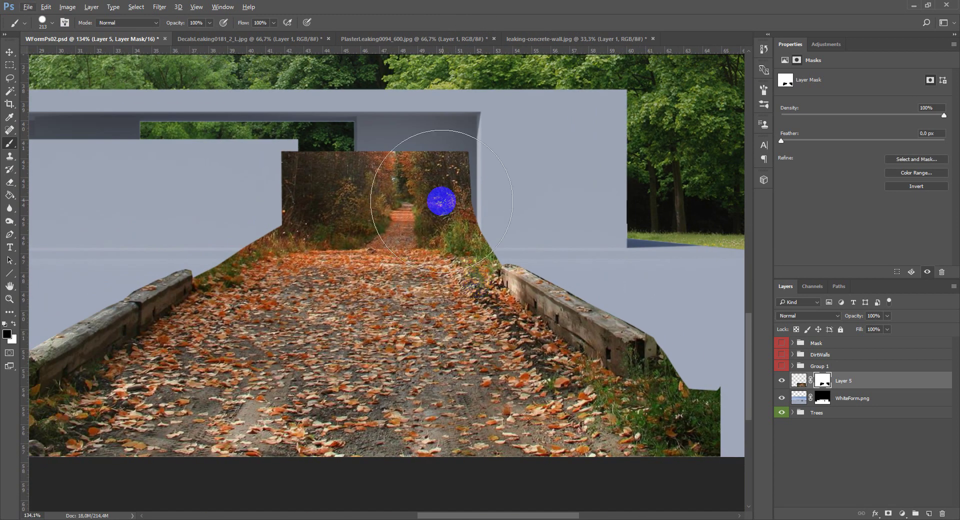
mouse_move(486, 144)
left_mouse_down()
mouse_move(249, 131)
mouse_move(286, 142)
mouse_move(252, 151)
mouse_move(320, 150)
mouse_move(260, 158)
mouse_move(462, 152)
mouse_move(498, 158)
mouse_move(518, 179)
mouse_move(422, 156)
mouse_move(246, 162)
left_mouse_up()
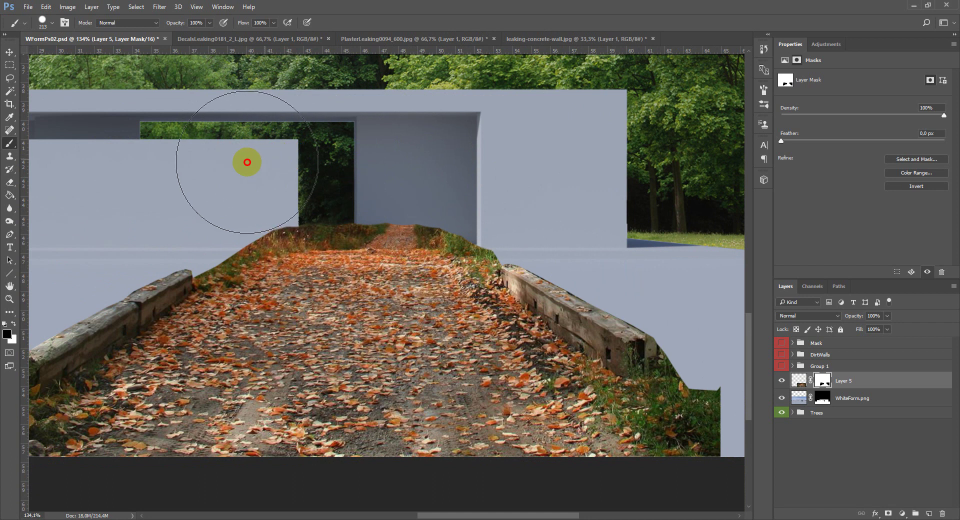
Step: Shift the masked road slightly to the right so its far end lines up with the building's passage
scroll(257, 210, "down", 3)
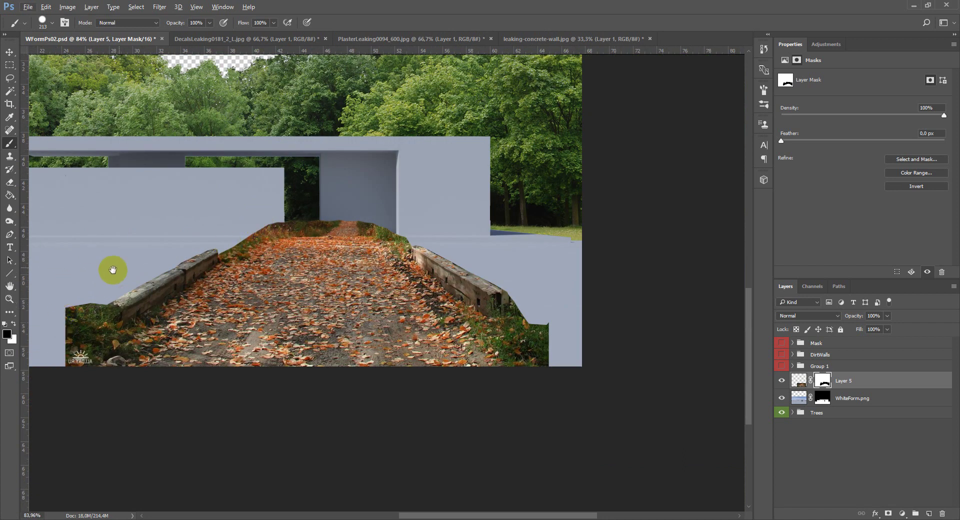
left_click_drag(113, 270, 225, 233)
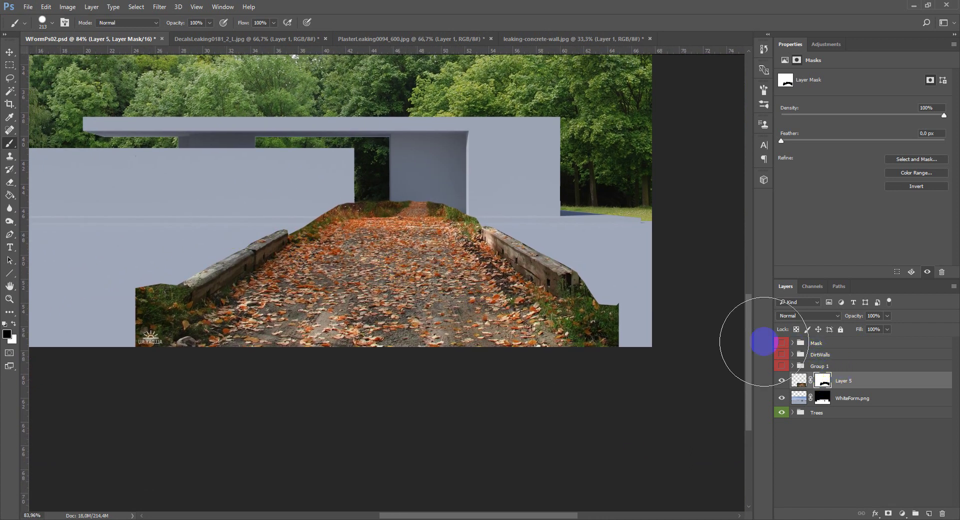
key("v")
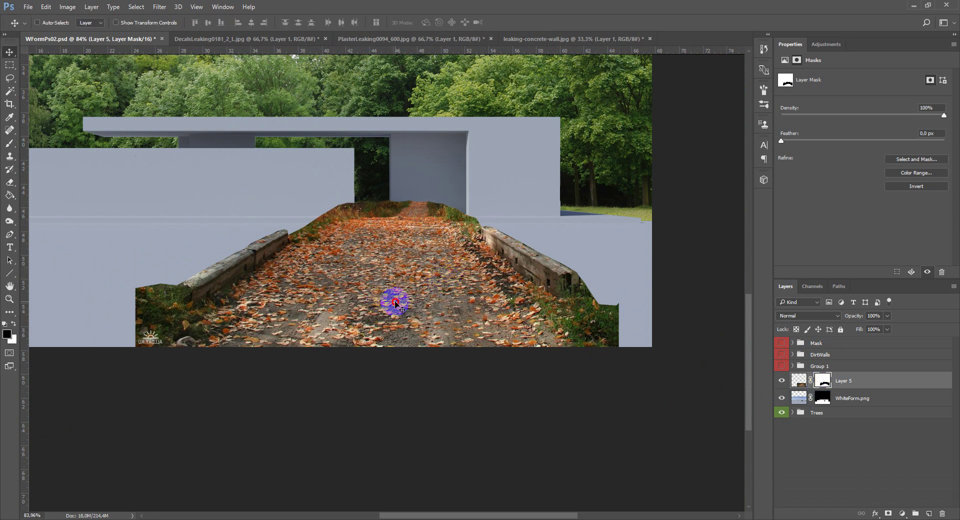
left_click_drag(396, 303, 409, 306)
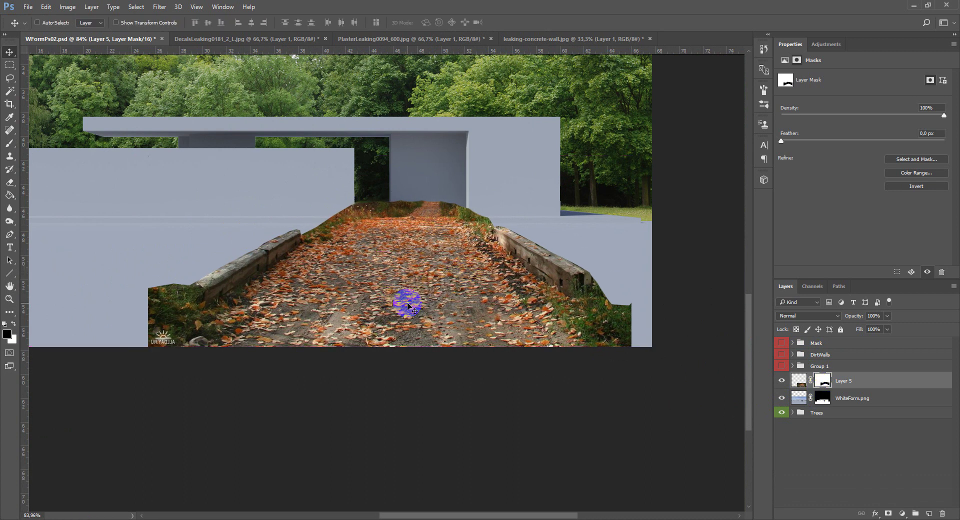
Step: Scale the road down proportionally and reposition it at about X 28.8 cm, Y 42.3 cm, leading into the building's opening
scroll(409, 306, "down", 2)
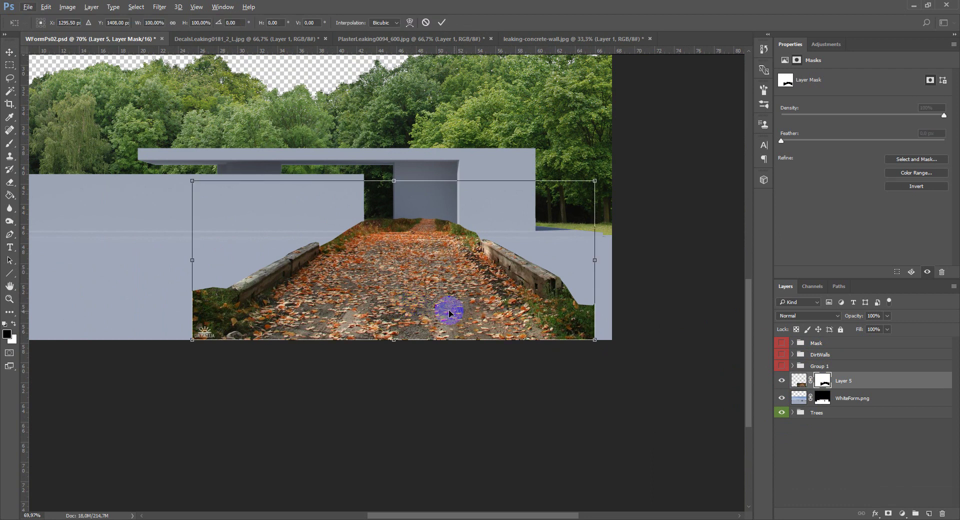
left_click_drag(595, 340, 530, 317)
key("Return")
left_click_drag(382, 285, 418, 292)
Step: Crop the canvas's lower side up to the bottom edge of the road, keeping the full width
scroll(418, 295, "down", 1)
key("ctrl+0")
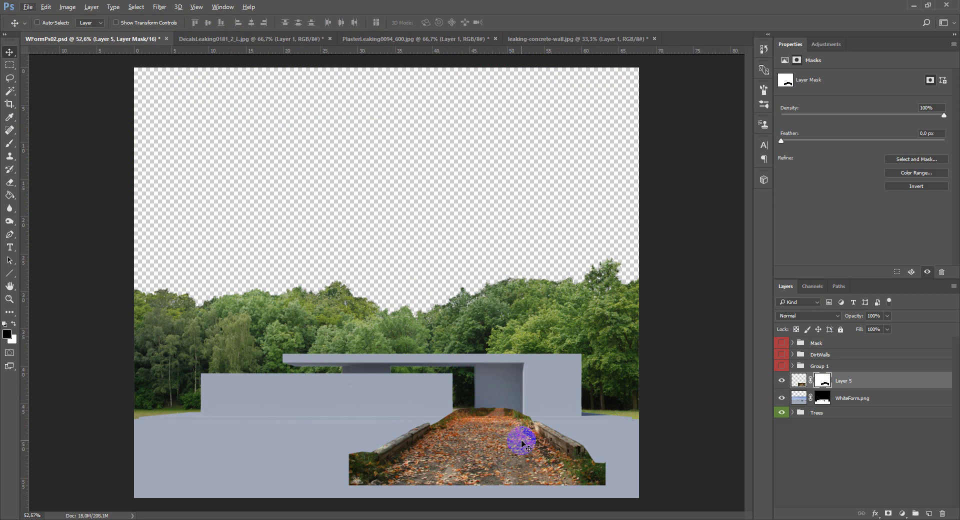
key("c")
left_click_drag(388, 494, 388, 488)
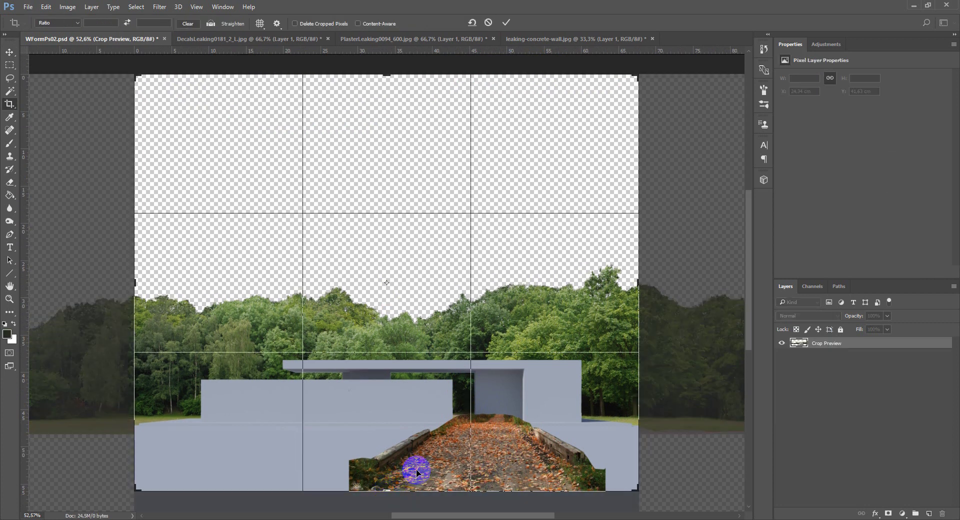
key("Return")
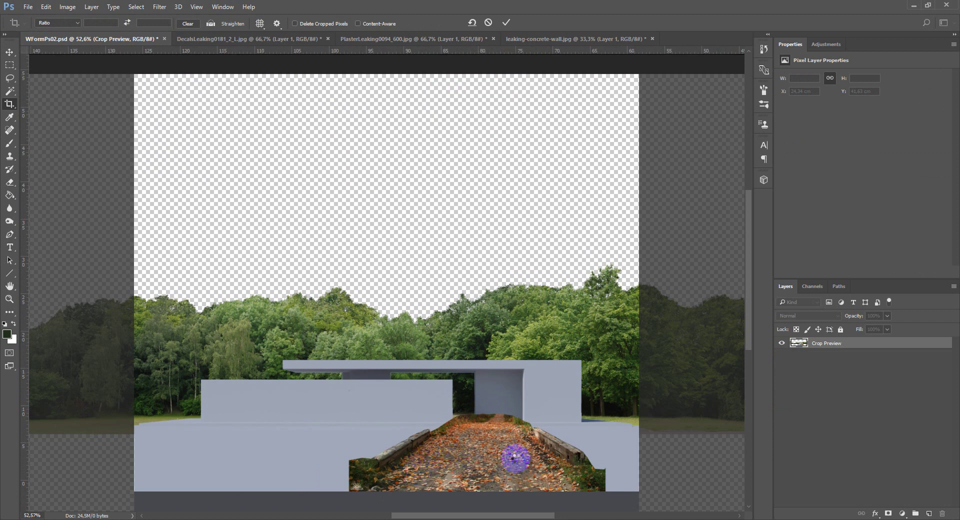
Step: Apply the crop along the road's lower edge and switch to the Rectangular Marquee tool
scroll(514, 459, "up", 5)
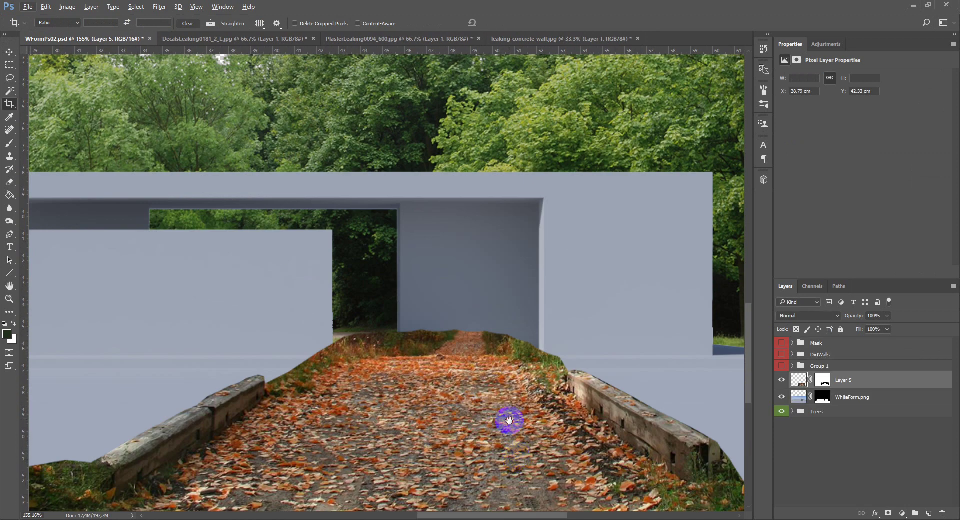
left_click_drag(508, 420, 515, 309)
left_click(10, 52)
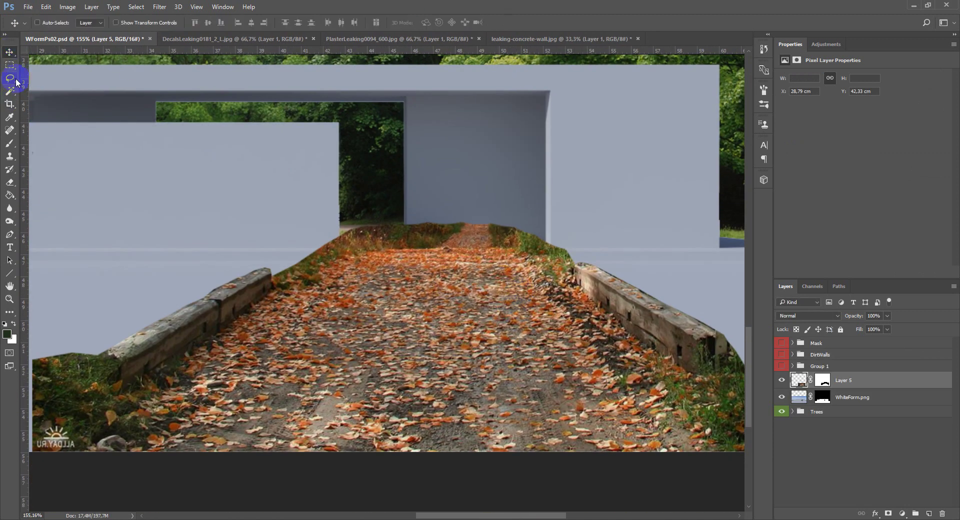
left_click(10, 65)
scroll(268, 339, "down", 4, "alt")
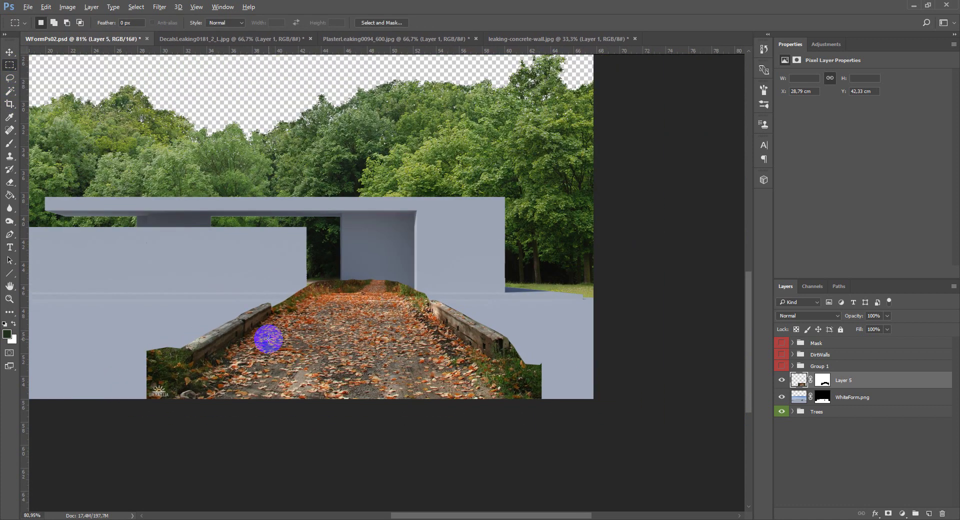
left_click_drag(355, 323, 506, 332)
Step: Place landscape-tree-nature-grass-horizon-cloud-1018450-pxhere.com.jpg from the Grass folder into WFormPs02.psd, keeping it at the full canvas width
mouse_move(80, 505)
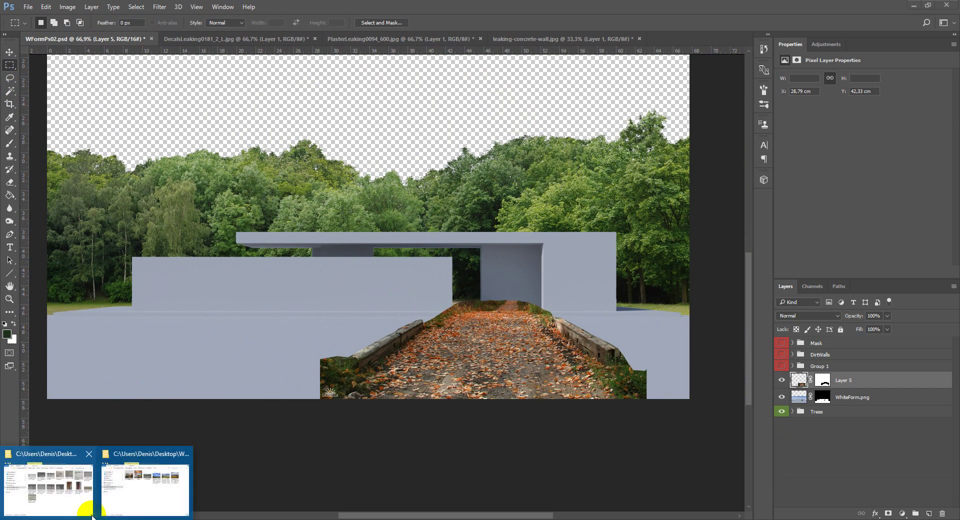
left_click(137, 493)
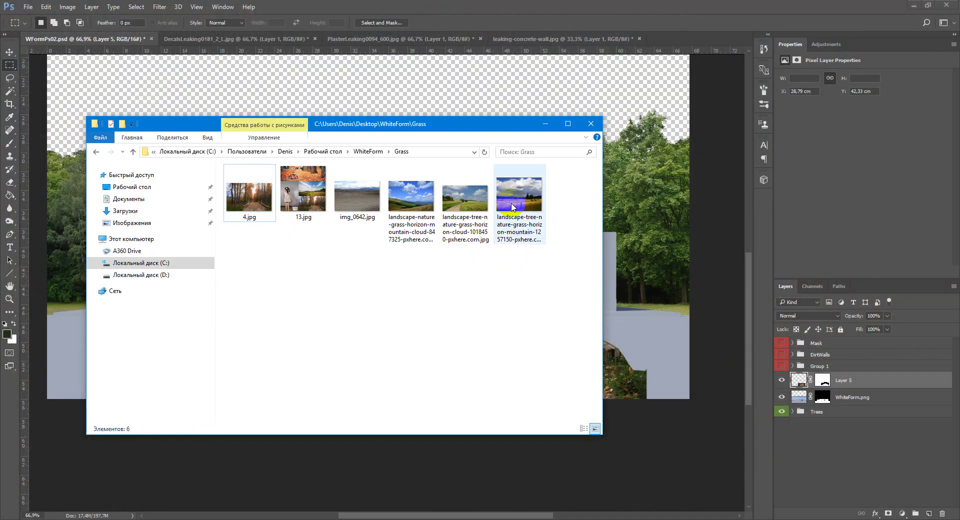
double_click(465, 200)
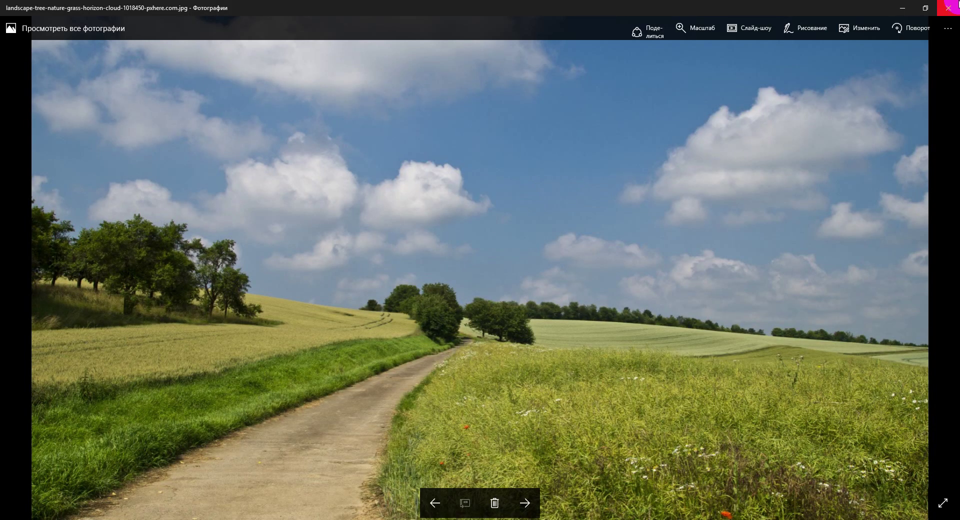
left_click(958, 4)
left_click(622, 187)
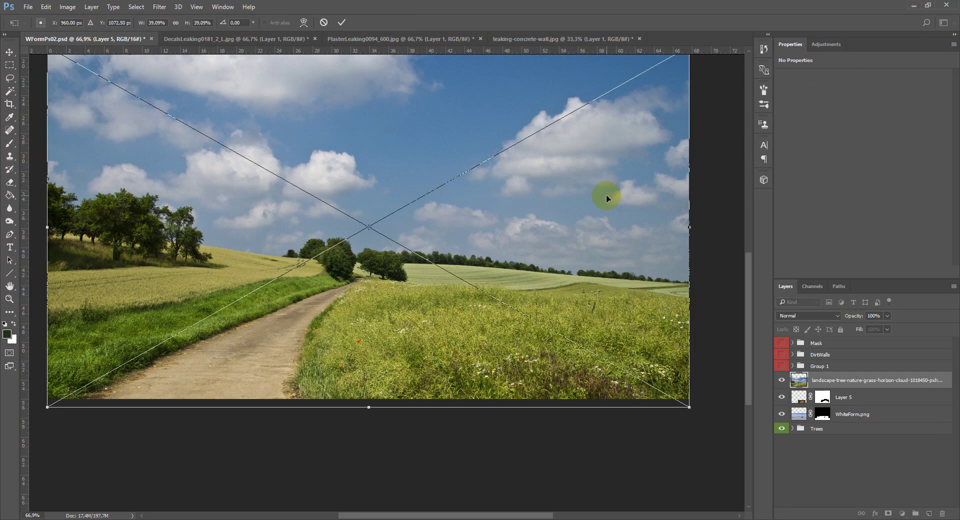
key("Return")
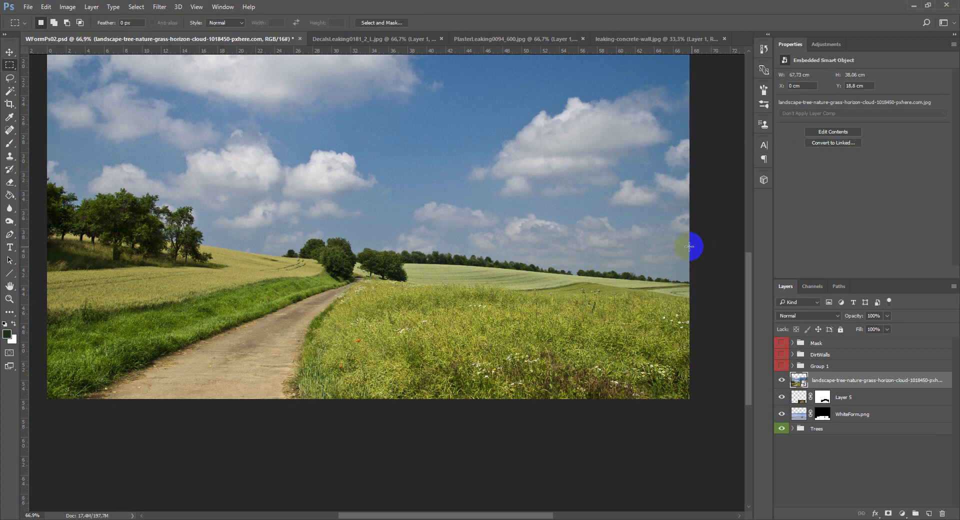
Step: Copy a rectangular area covering the meadow on the placed landscape's lower right onto a new layer
left_click(328, 257)
left_click(270, 252)
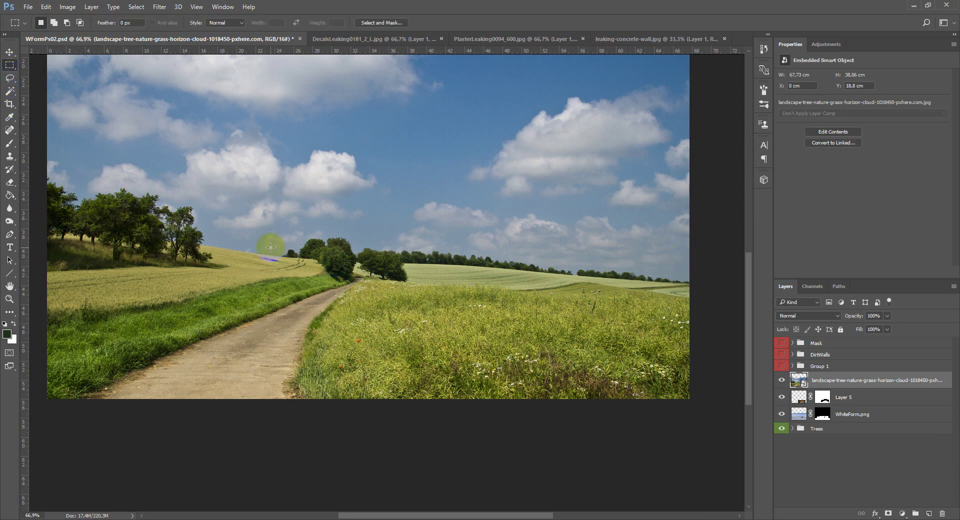
left_click_drag(291, 253, 740, 414)
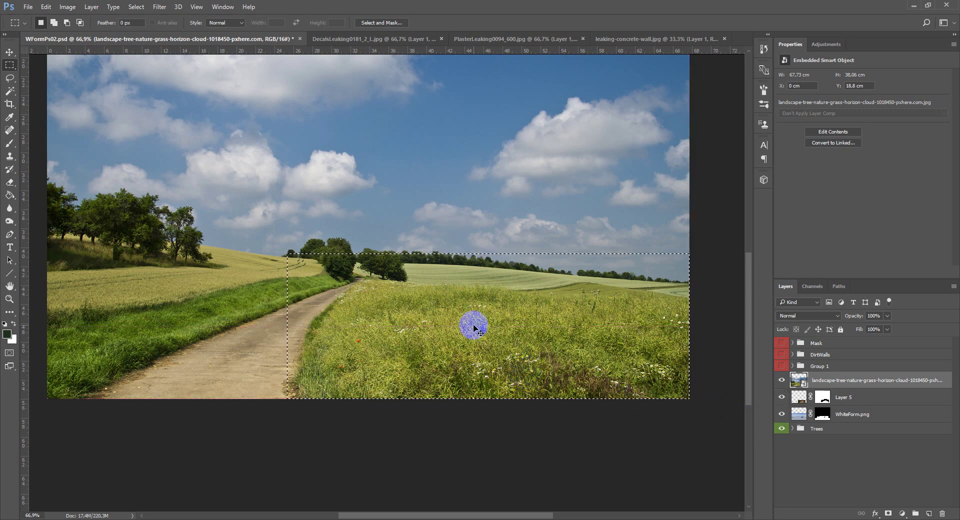
key("ctrl+j")
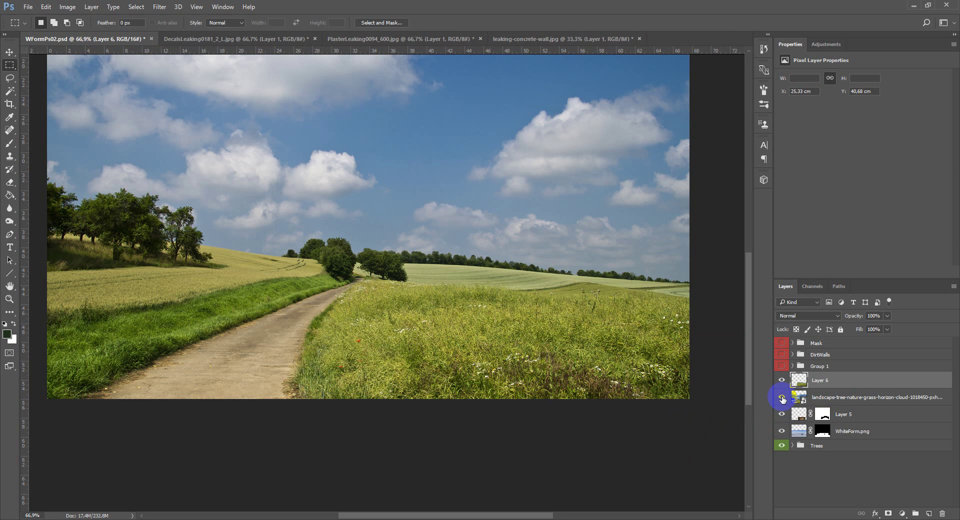
Step: Hide the full landscape layer, move it beneath the Trees group and delete it
left_click(781, 398)
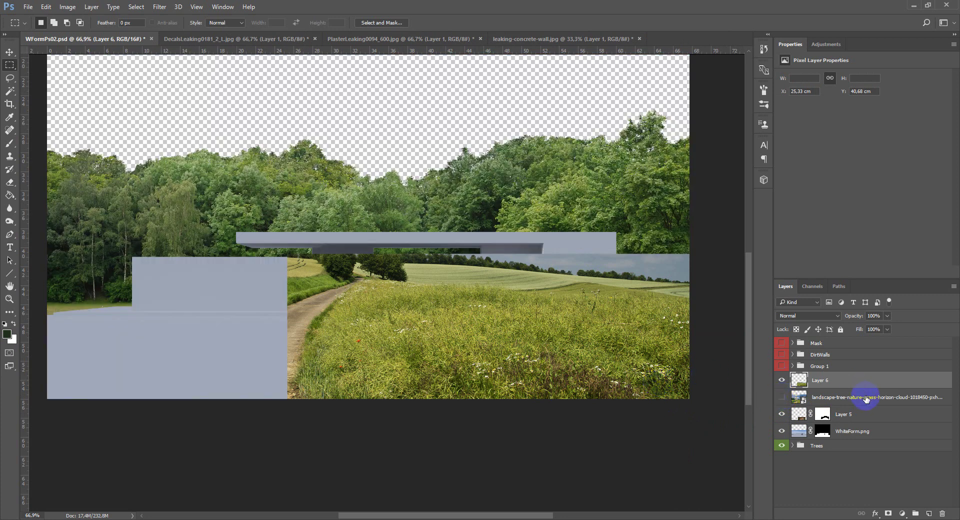
left_click_drag(866, 398, 872, 454)
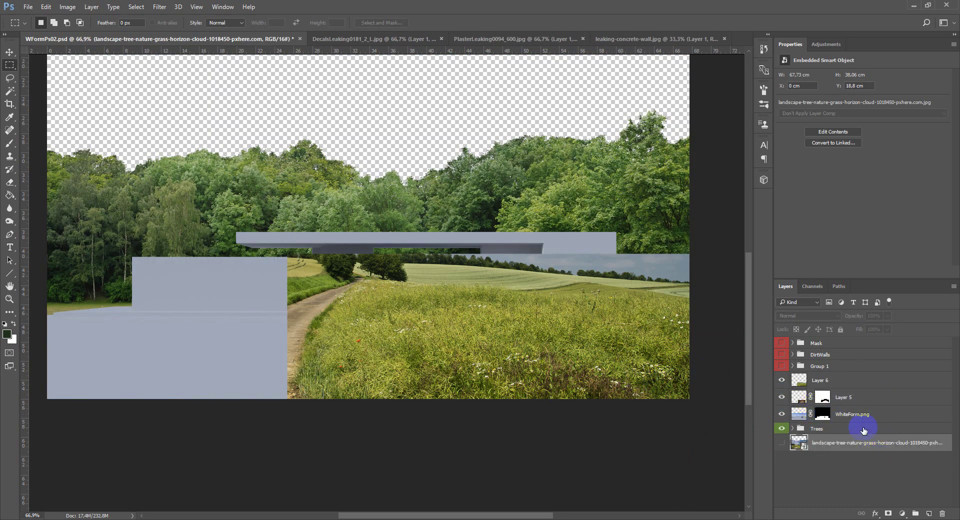
left_click(942, 514)
left_click(430, 212)
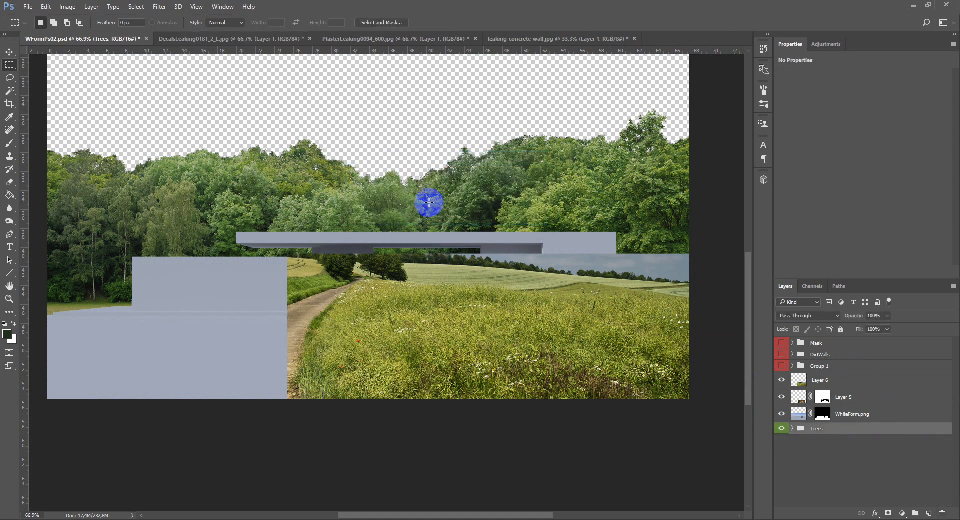
Step: Move Layer 6's meadow to the left foreground at about X -8.5 cm, Y 41.5 cm, and set its opacity to 100%
key("v")
left_click_drag(521, 345, 502, 369)
left_click(851, 380)
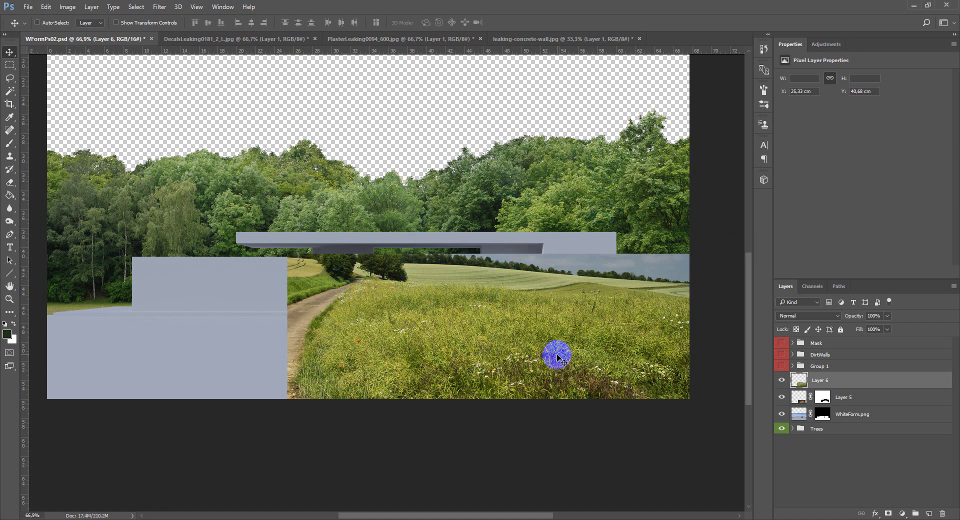
left_click_drag(520, 355, 268, 360)
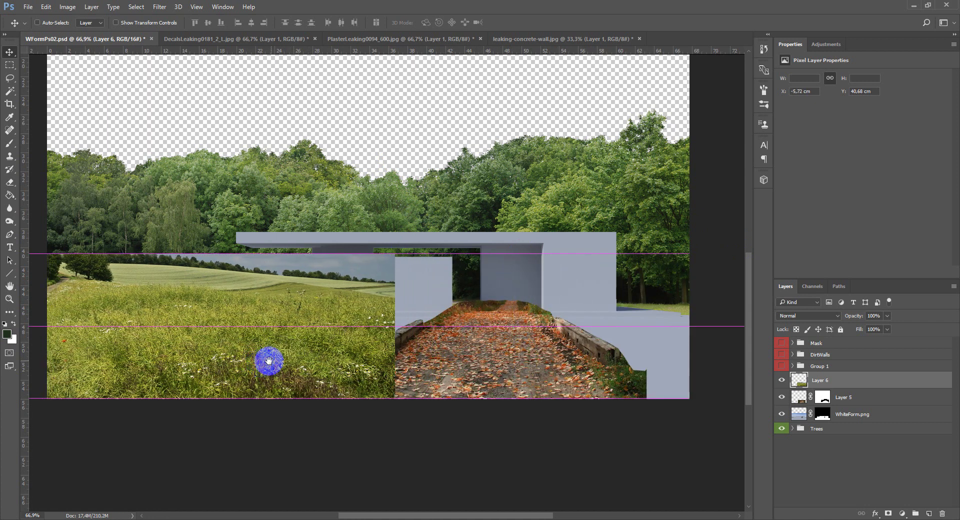
mouse_move(332, 344)
left_mouse_down()
mouse_move(408, 340)
mouse_move(358, 328)
mouse_move(349, 332)
mouse_move(425, 332)
mouse_move(341, 340)
left_mouse_up()
scroll(425, 348, "up", 2)
key("Return")
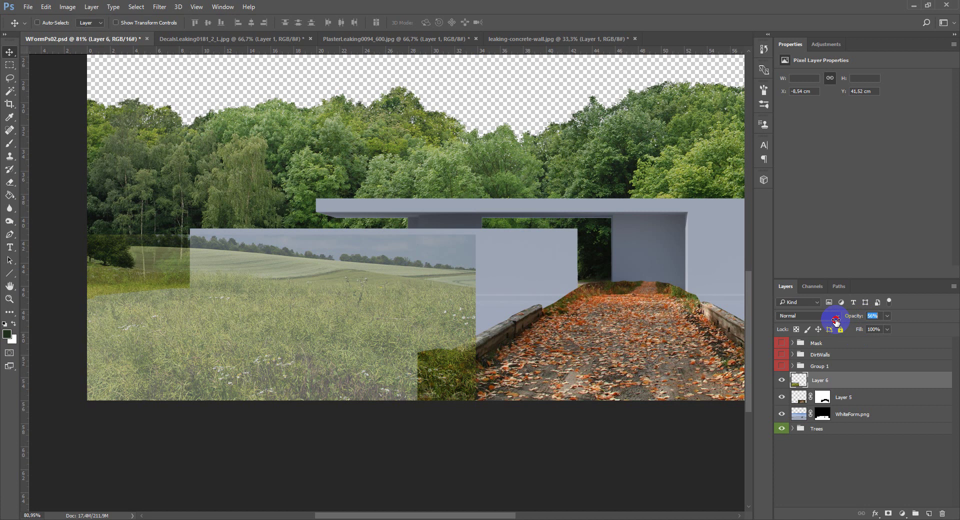
left_click_drag(846, 320, 905, 321)
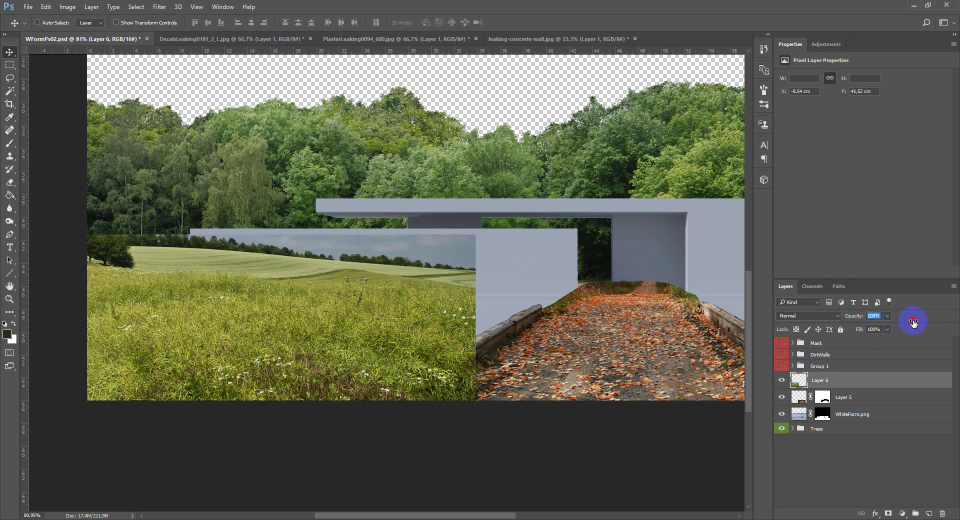
left_click(455, 354)
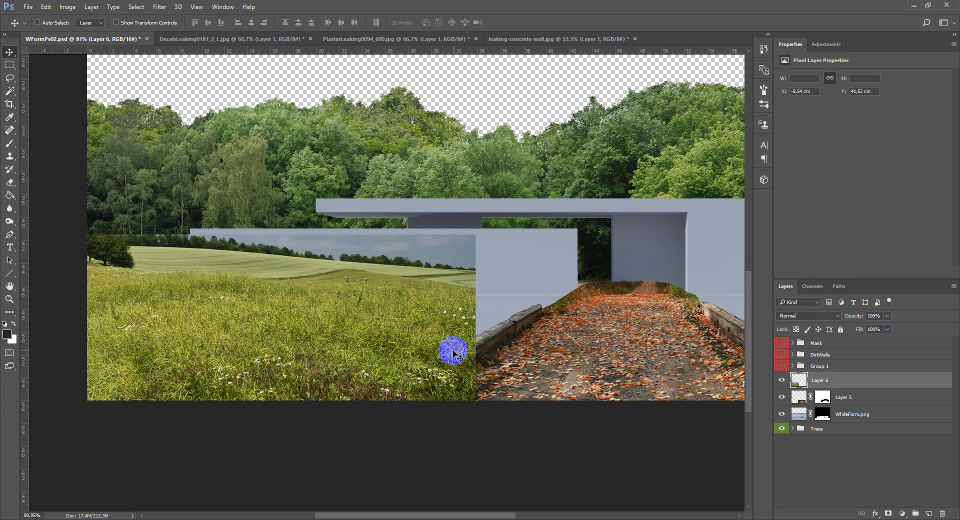
Step: Clone-stamp meadow grass on Layer 6 rightward to the building's passage and down over the road's left edge
key("s")
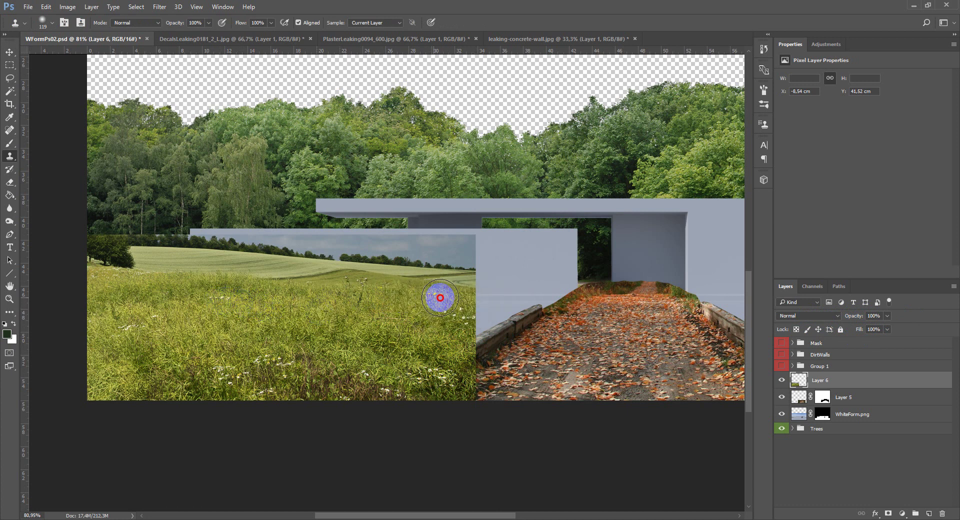
left_click_drag(440, 297, 562, 298)
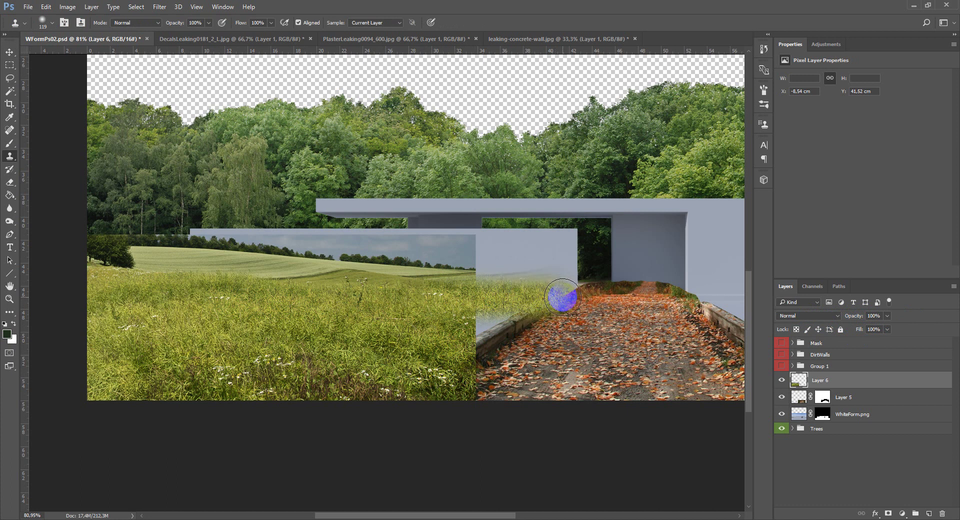
mouse_move(483, 319)
left_mouse_down()
mouse_move(516, 315)
mouse_move(482, 324)
mouse_move(472, 337)
left_mouse_up()
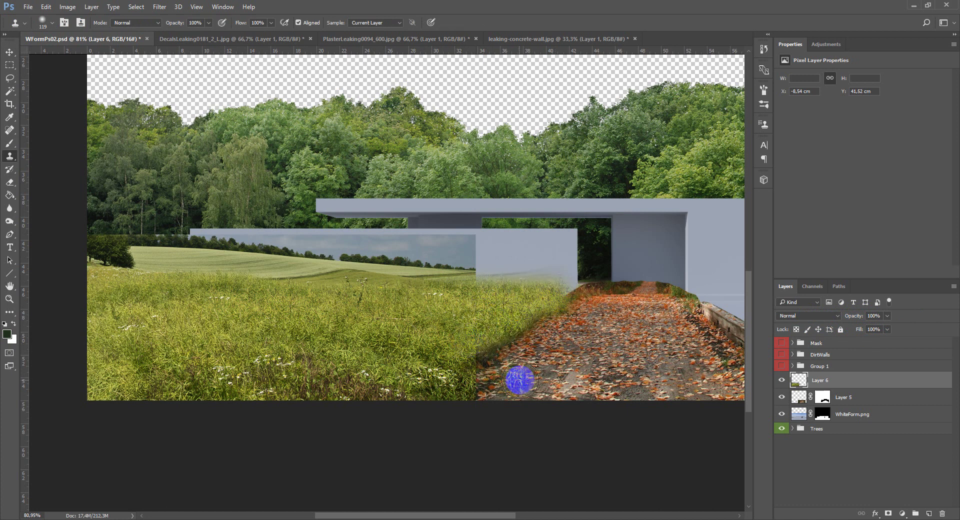
Step: Try to mask Layer 6 with a selection loaded from Layer 5's mask
left_click(823, 402, "ctrl")
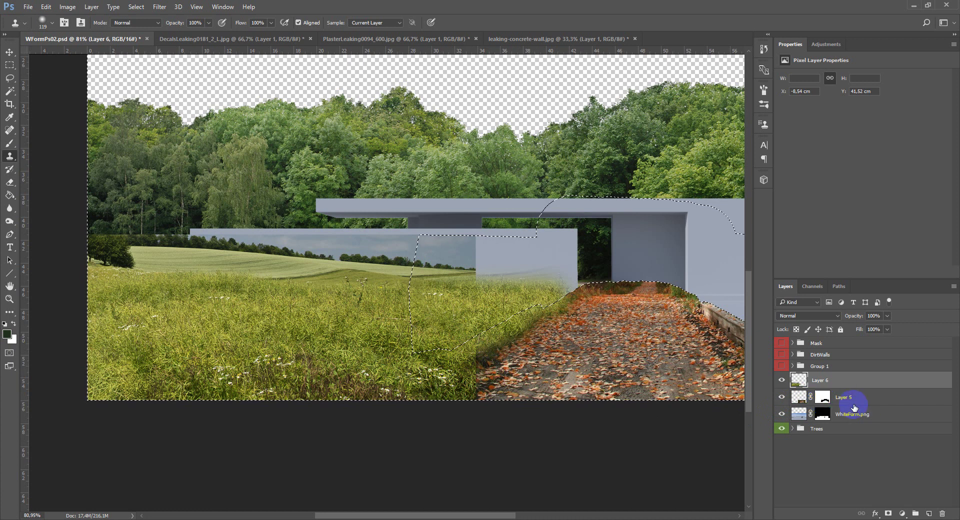
left_click(889, 513)
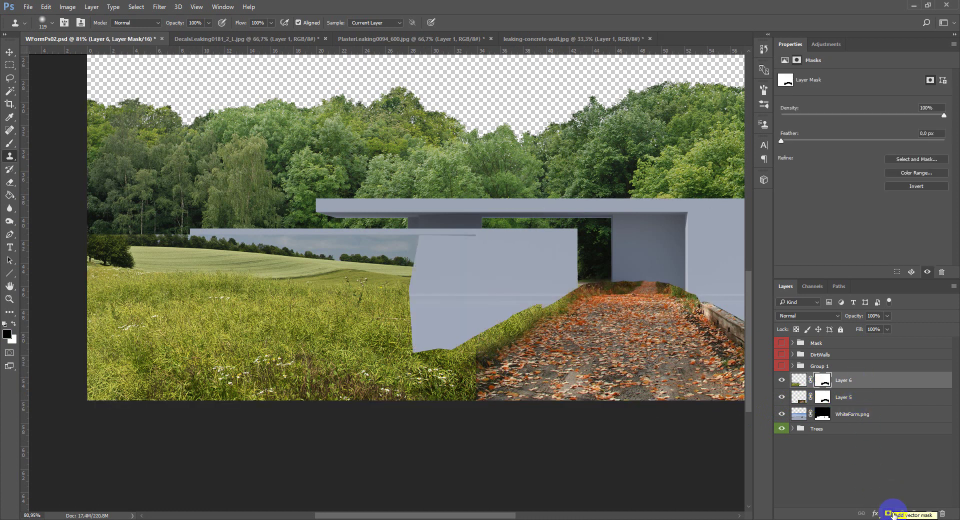
key("ctrl+z")
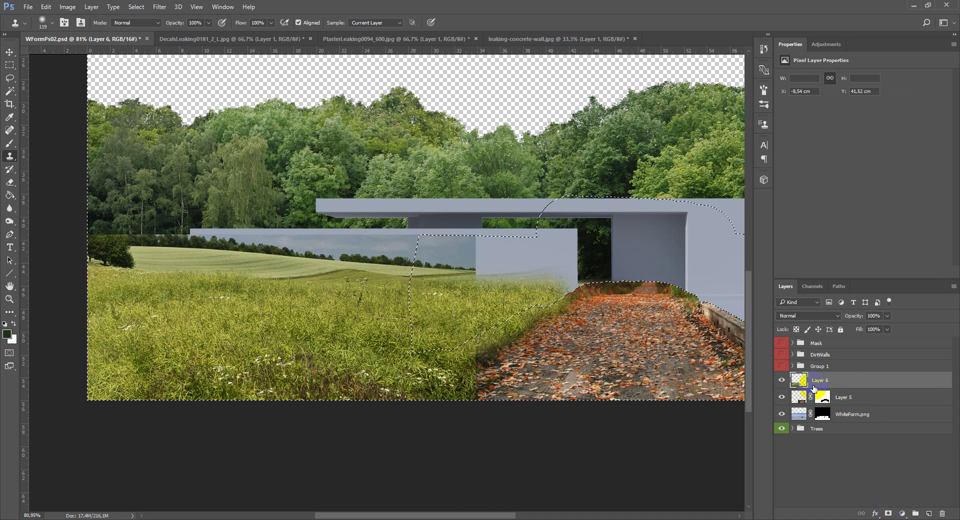
Step: Add a blank mask to Layer 6, load Layer 5's mask as a selection, and switch to the Brush tool
key("ctrl+d")
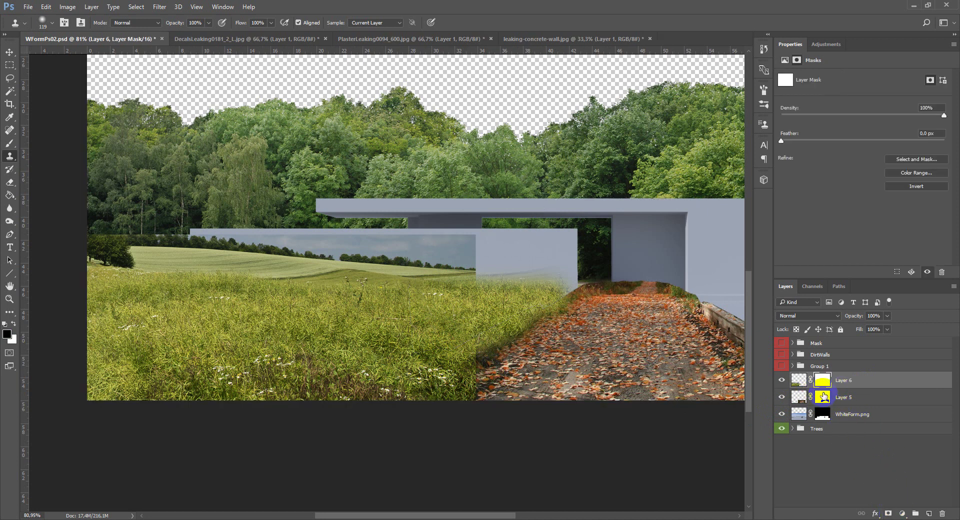
left_click_drag(548, 302, 454, 291)
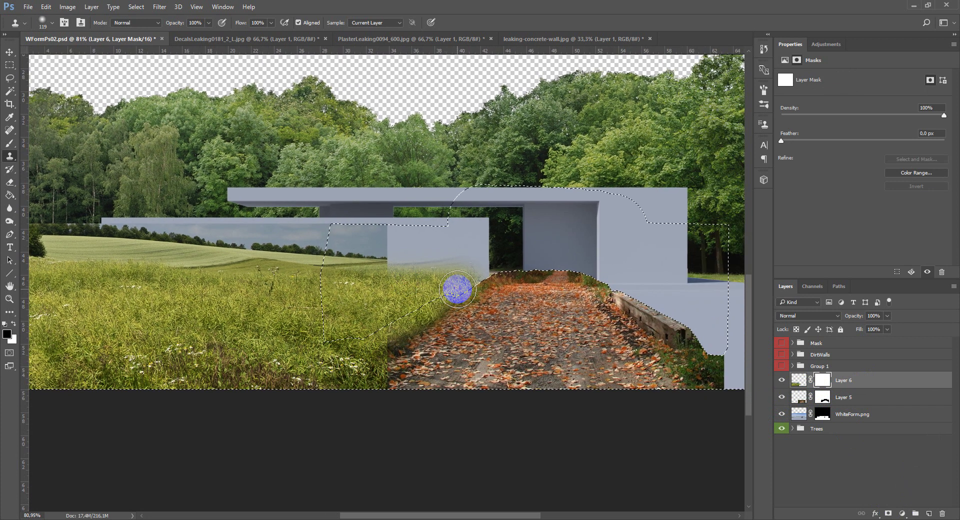
key("b")
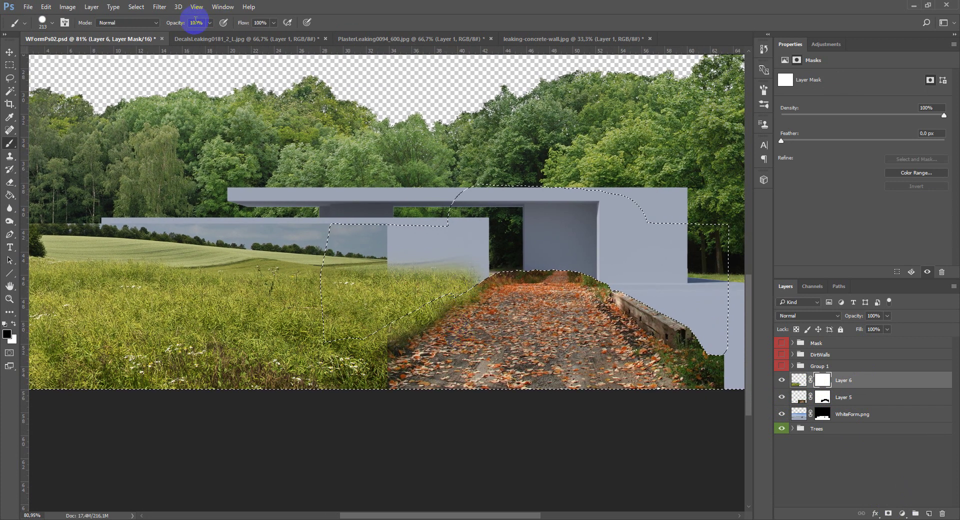
left_click(136, 6)
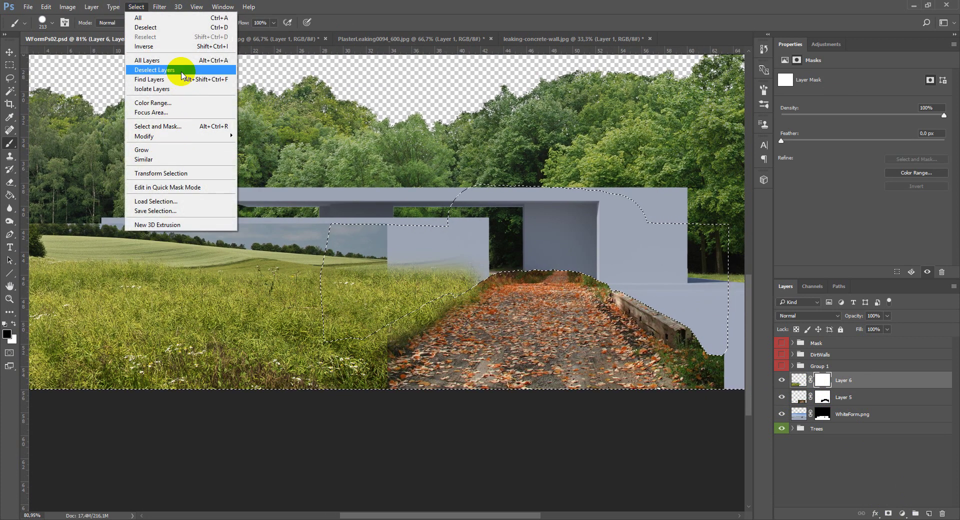
left_click(172, 44)
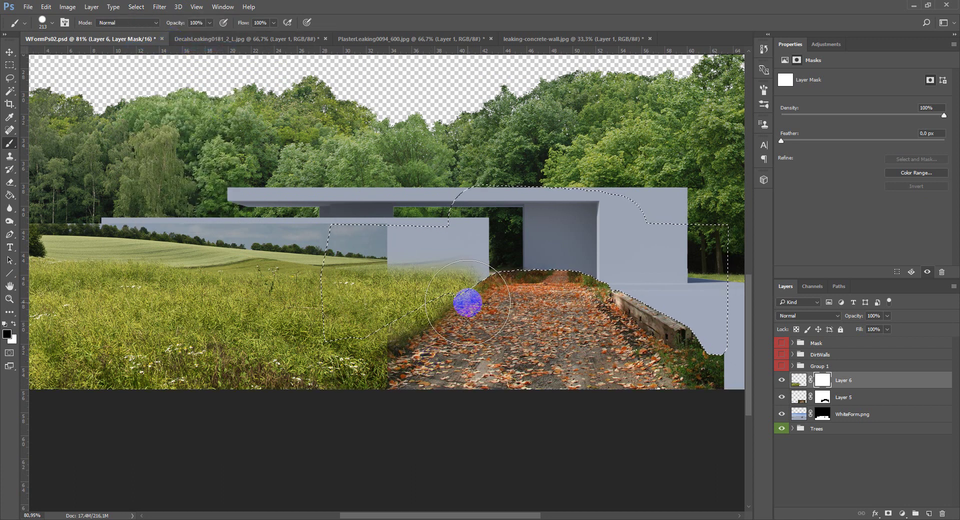
key("ctrl+z")
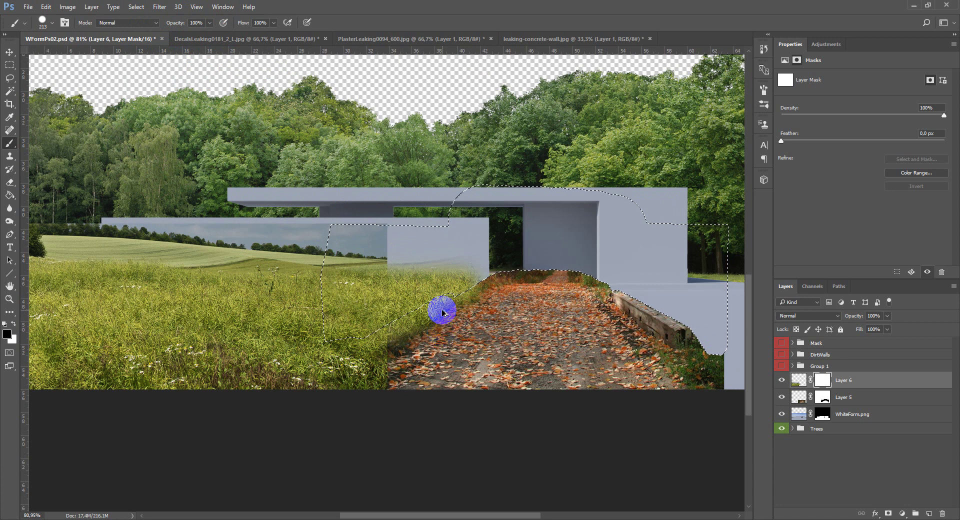
key("ctrl+alt+shift+i")
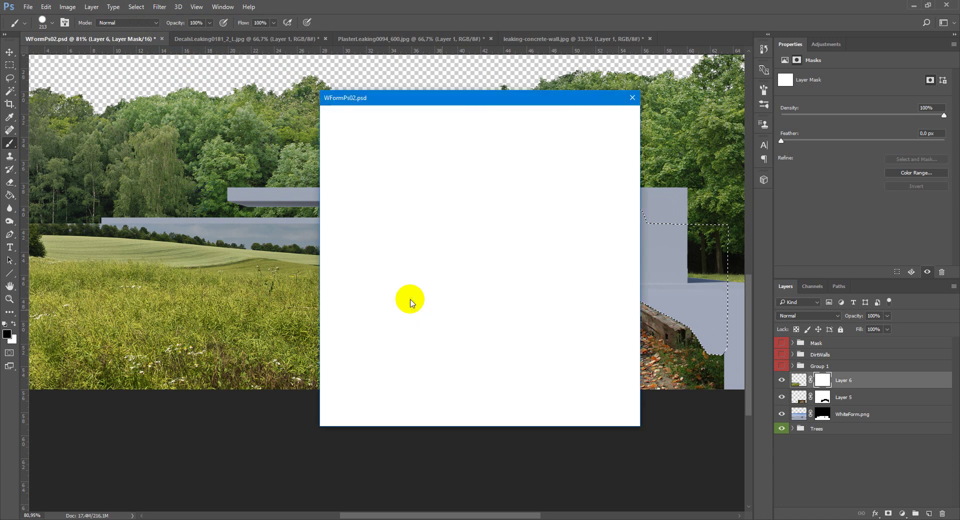
left_click(629, 100)
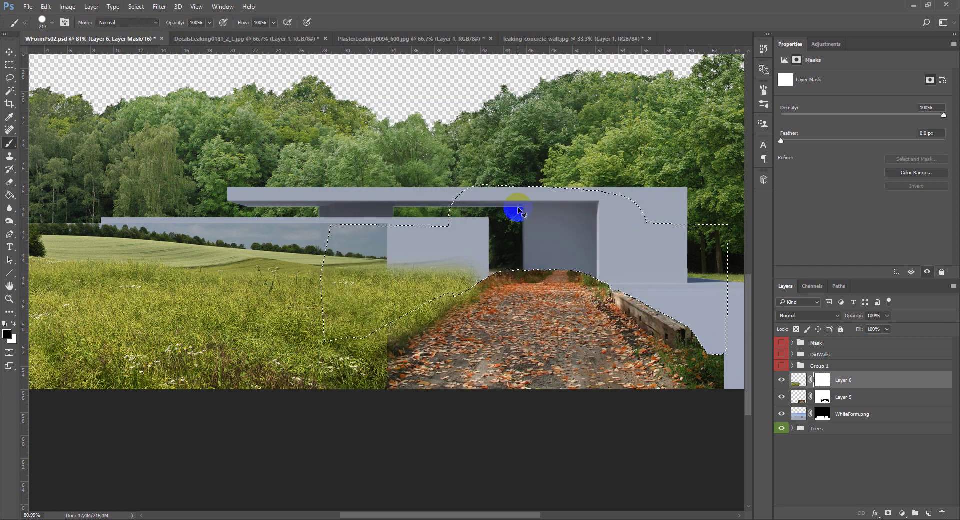
Step: Paint black on Layer 6's mask inside the selection to uncover the wooden curb and left road edge, reducing the brush to 125 px
left_click_drag(476, 311, 445, 334)
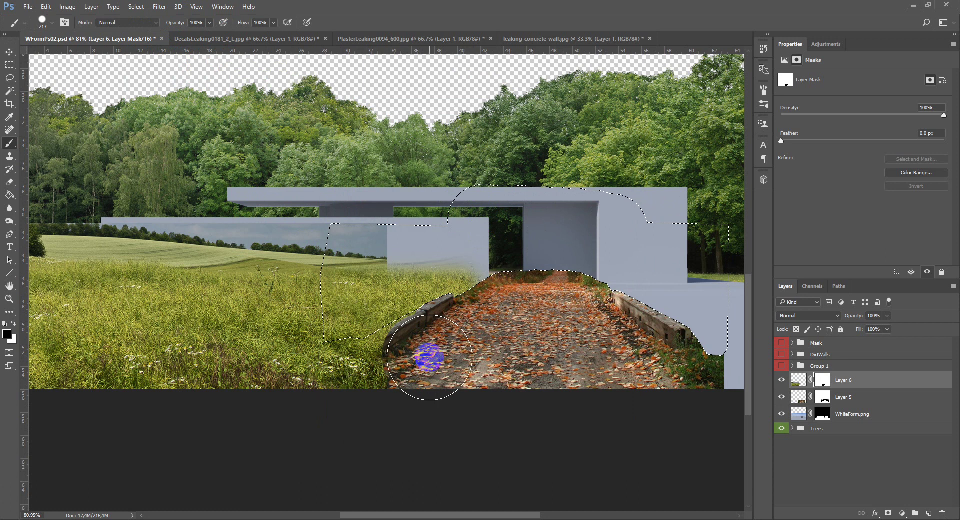
scroll(427, 357, "up", 2)
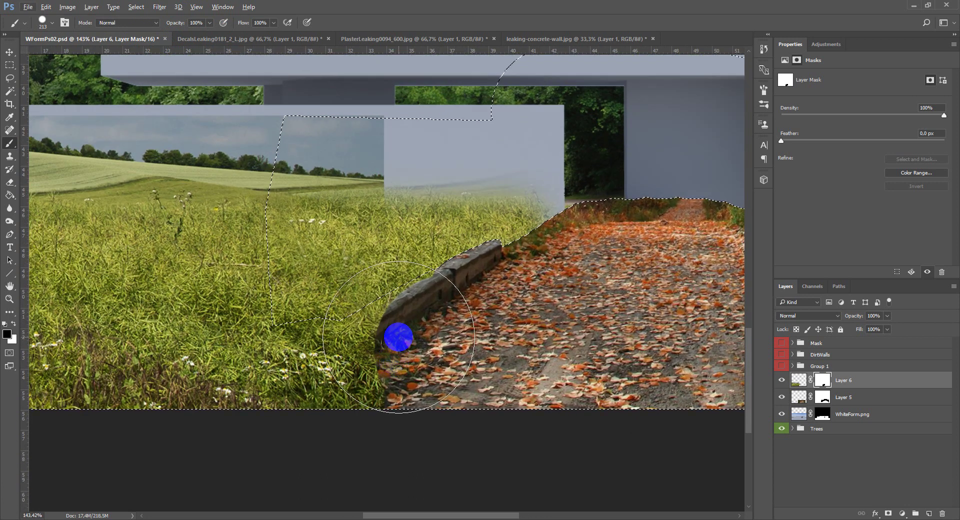
key("bracketleft")
key("bracketleft")
key("bracketleft")
key("bracketleft")
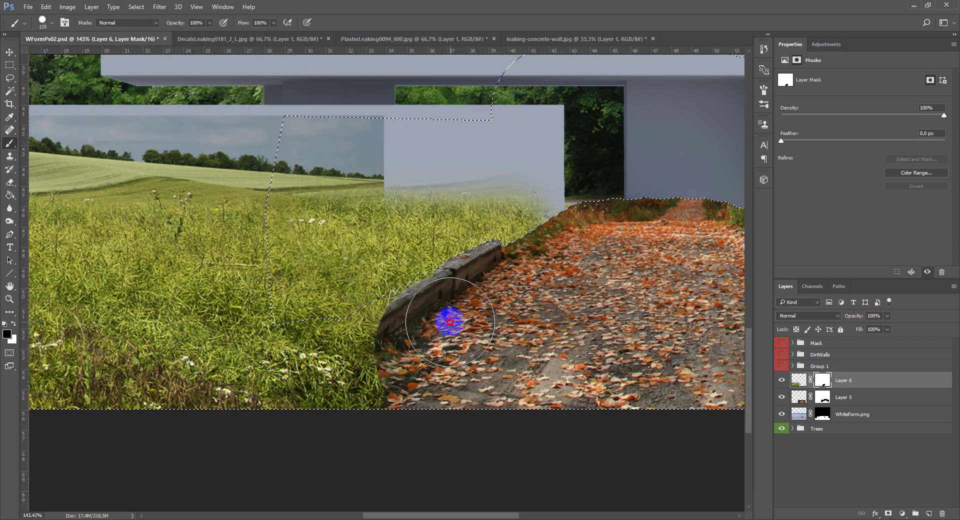
Step: Refine the mask around the curb's near end with a 60 px brush, restoring grass in white, and clear the selection
key("bracketleft")
key("bracketleft")
key("bracketleft")
key("bracketleft")
key("bracketleft")
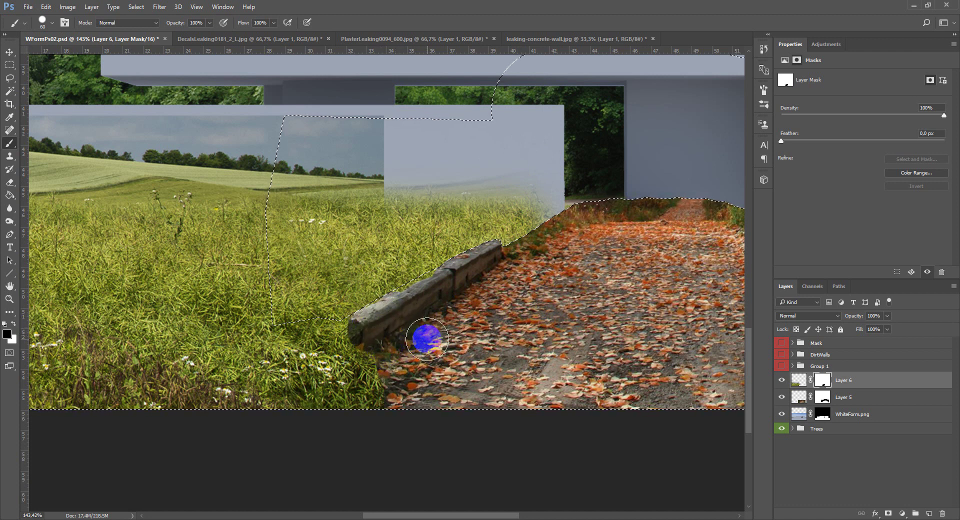
left_click_drag(426, 345, 510, 311)
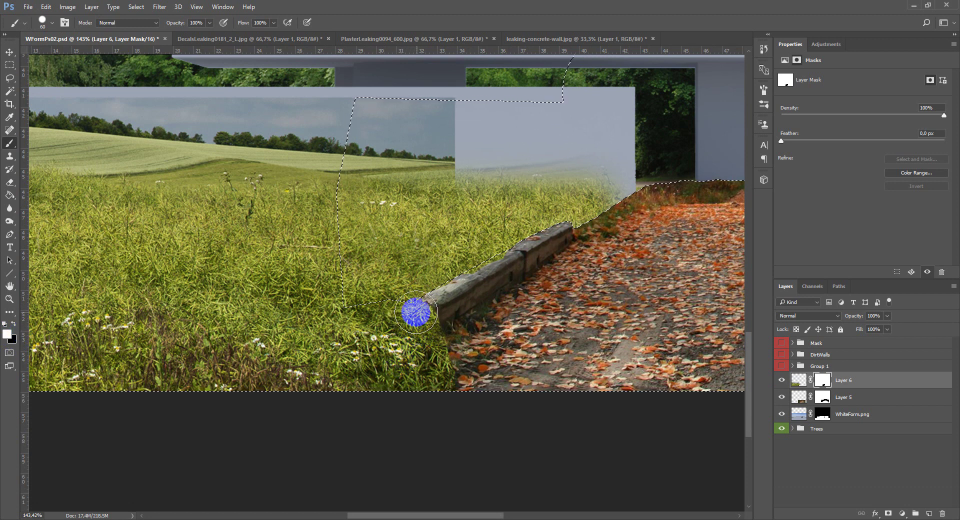
scroll(463, 313, "down", 2)
scroll(631, 268, "up", 2)
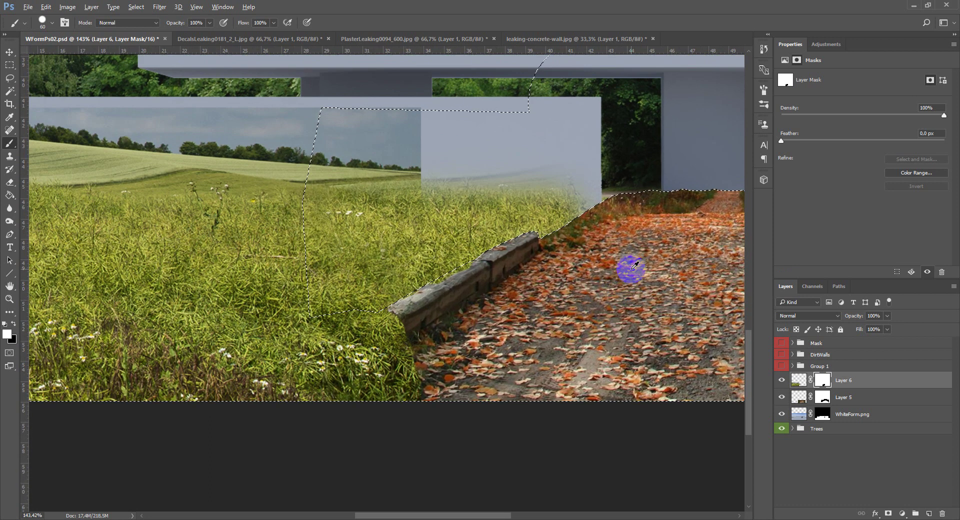
key("ctrl+d")
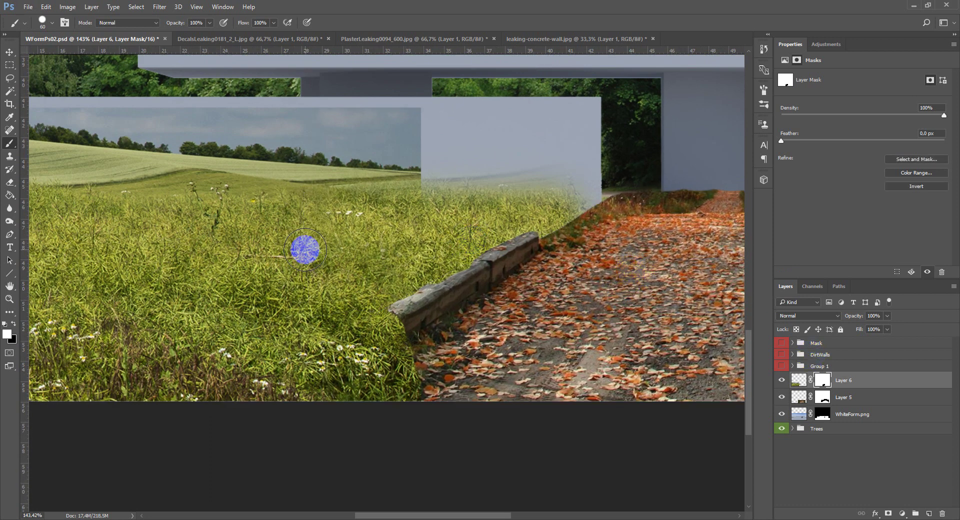
Step: Clone-stamp meadow grass on Layer 6's image along the wall's base and up to the road edge at the passage
key("s")
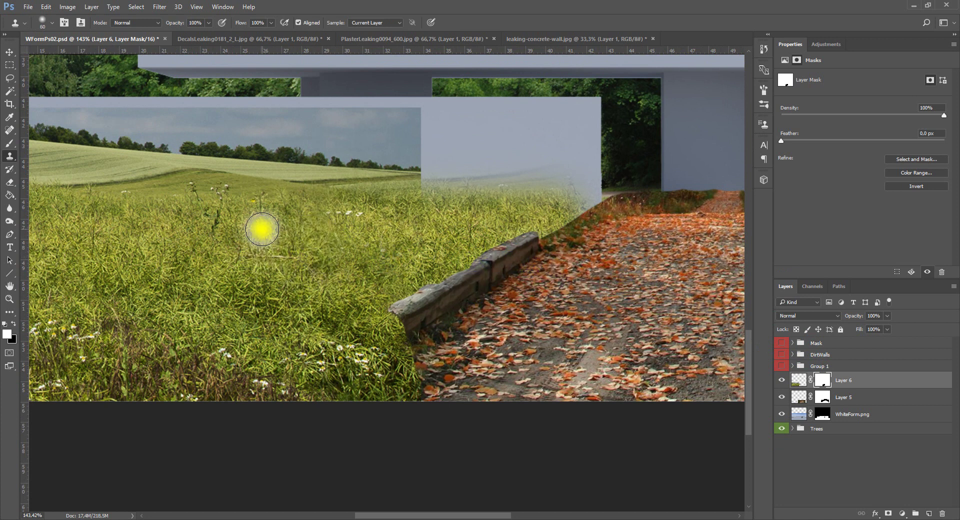
left_click(263, 232, "alt")
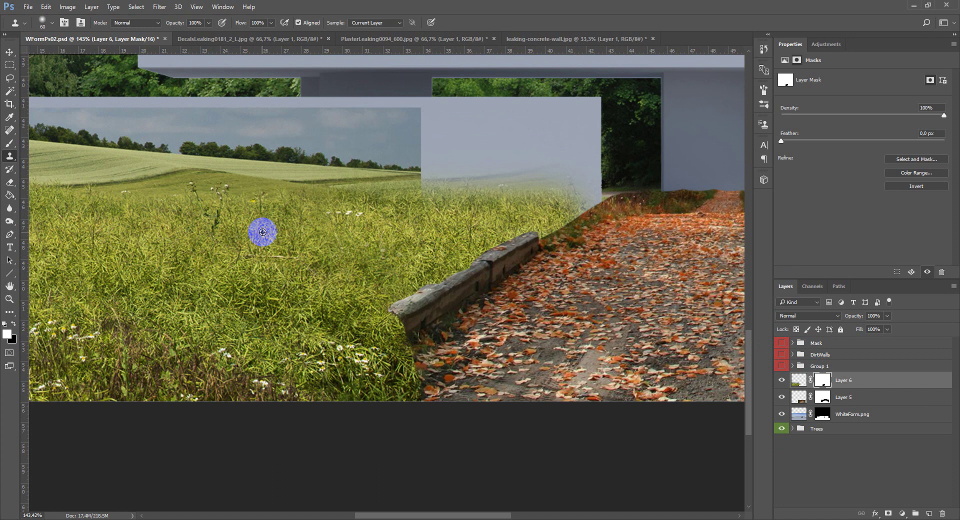
left_click_drag(572, 203, 539, 210)
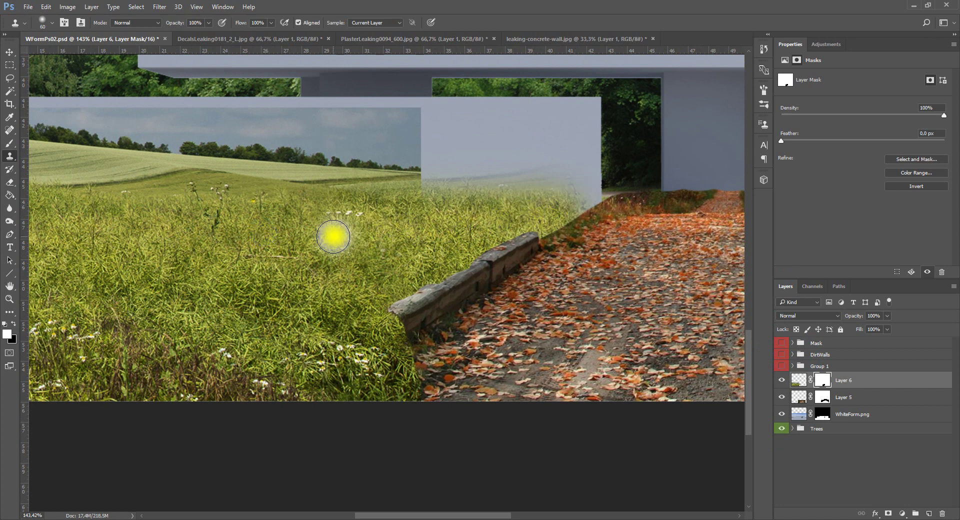
left_click(798, 380)
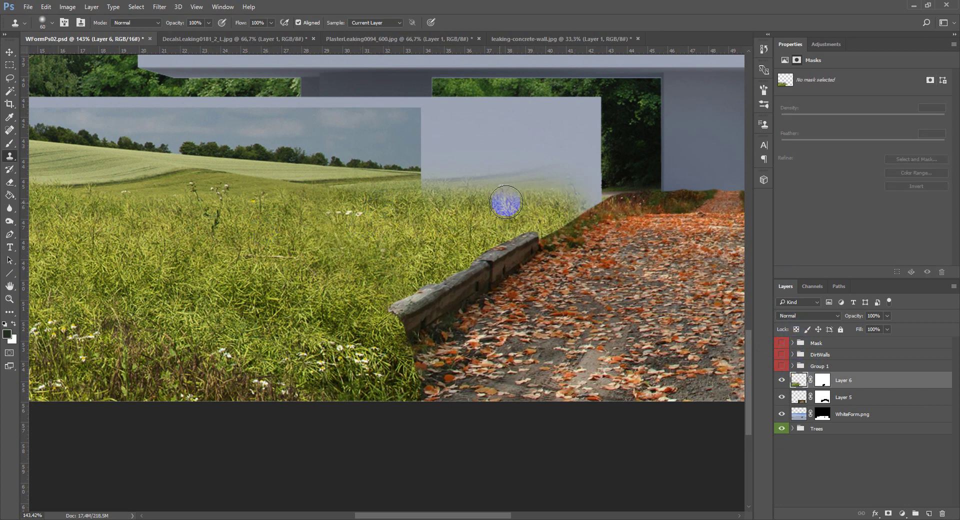
left_click_drag(506, 202, 615, 206)
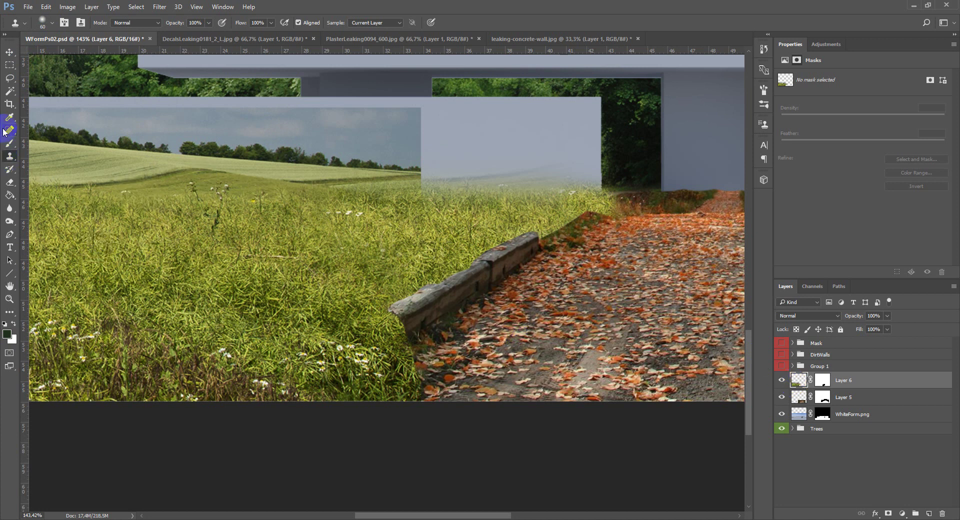
Step: Choose the 112 px grass-blade brush and paint on Layer 6's mask along the road's left edge near the passage, reducing it to 27 px
left_click(10, 143)
left_click(43, 22)
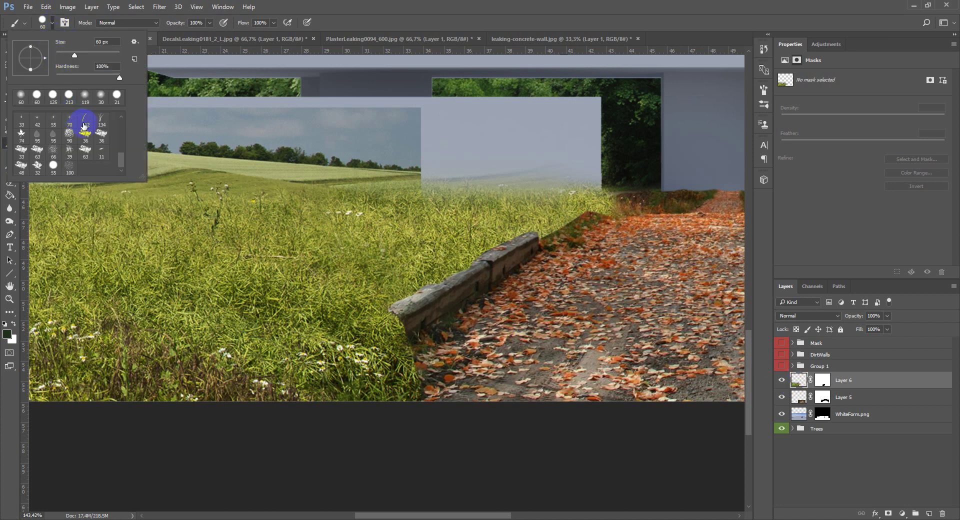
left_click(43, 22)
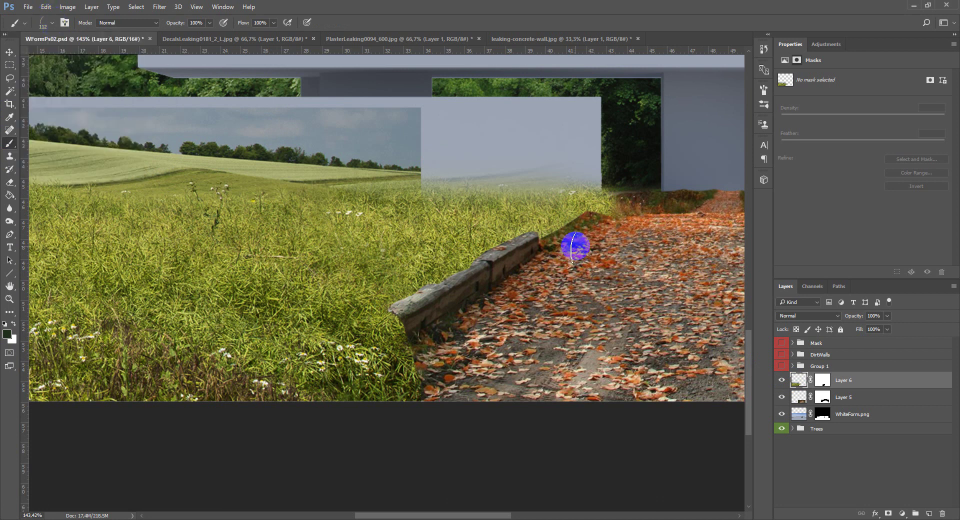
left_click(803, 343)
left_click(821, 383)
key("x")
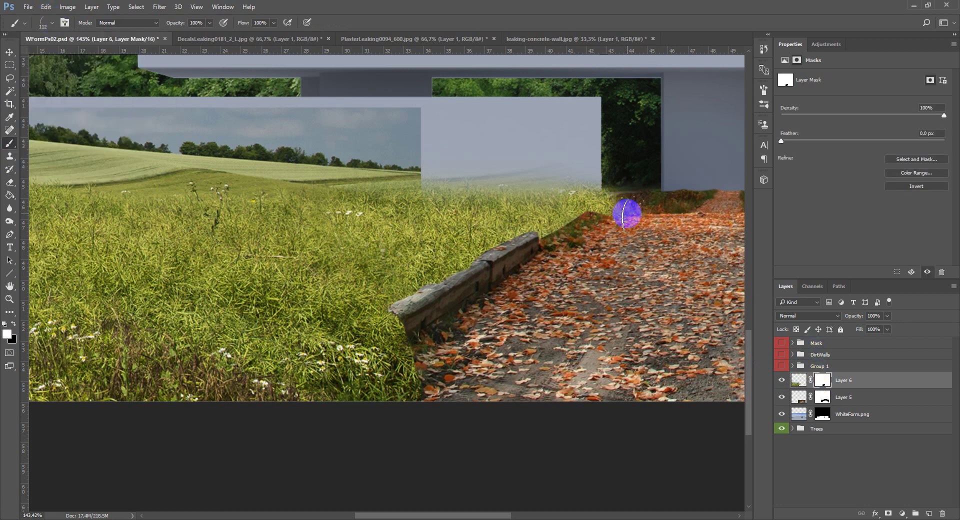
mouse_move(627, 220)
left_mouse_down()
mouse_move(589, 232)
mouse_move(608, 221)
mouse_move(584, 249)
mouse_move(611, 236)
mouse_move(605, 229)
mouse_move(553, 243)
mouse_move(589, 220)
mouse_move(607, 239)
mouse_move(613, 214)
mouse_move(597, 233)
mouse_move(550, 238)
mouse_move(572, 222)
mouse_move(545, 242)
mouse_move(580, 218)
left_mouse_up()
right_click(608, 219, "alt")
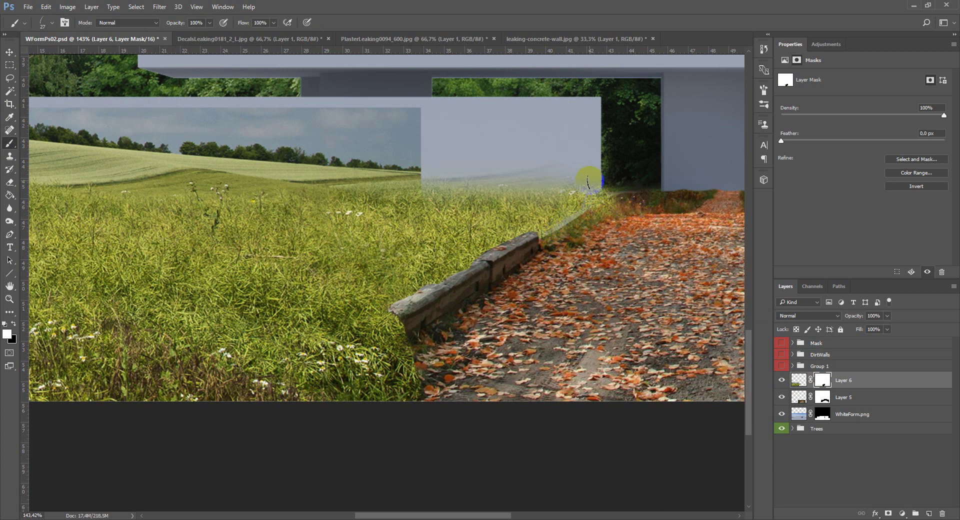
Step: Mask out Layer 6's tree line and distant field at the far left with a soft 59 px black brush
left_click_drag(352, 160, 491, 173)
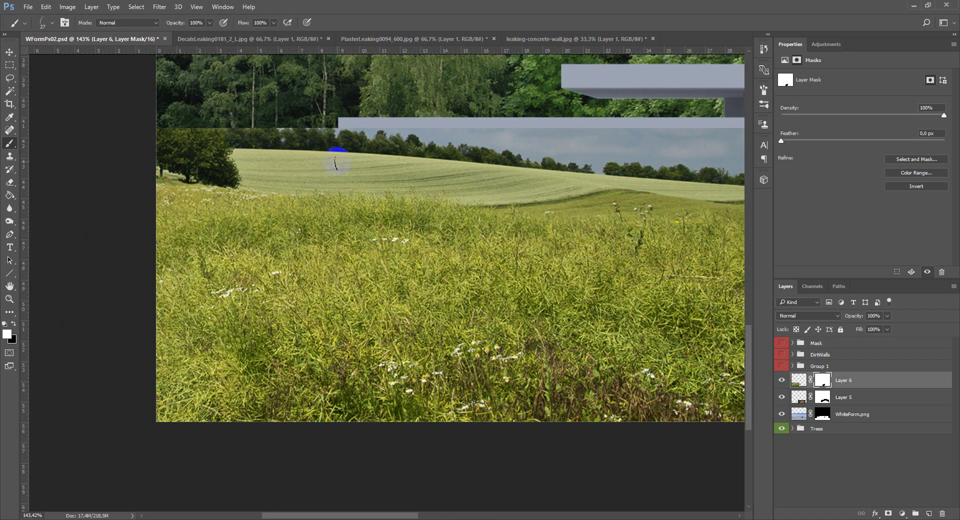
left_click(53, 22)
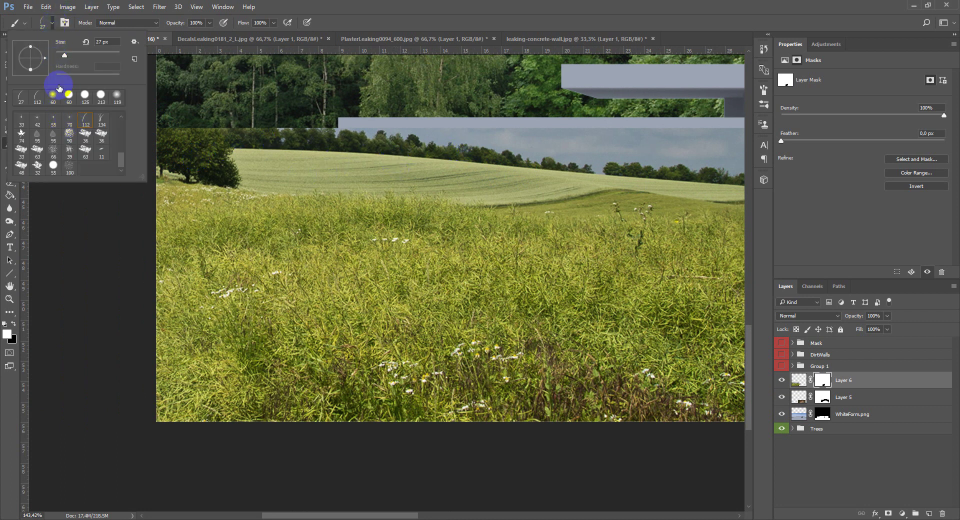
left_click(53, 23)
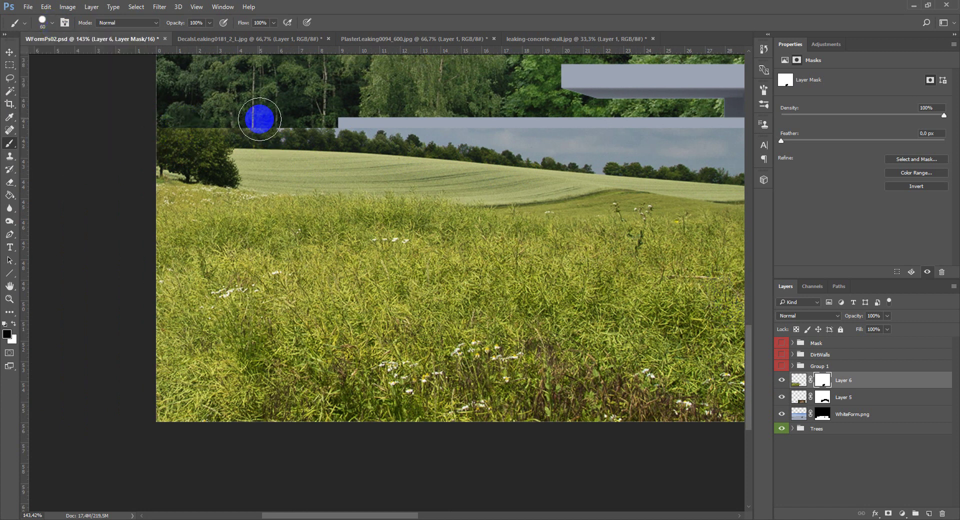
key("x")
mouse_move(175, 139)
left_mouse_down()
mouse_move(161, 150)
mouse_move(173, 158)
mouse_move(246, 162)
left_mouse_up()
mouse_move(266, 141)
left_mouse_down()
mouse_move(262, 1)
mouse_move(246, 154)
mouse_move(305, 157)
mouse_move(225, 127)
mouse_move(330, 136)
mouse_move(238, 171)
mouse_move(329, 171)
mouse_move(369, 132)
mouse_move(333, 114)
mouse_move(342, 158)
mouse_move(405, 147)
mouse_move(328, 140)
mouse_move(268, 174)
mouse_move(324, 176)
mouse_move(149, 173)
mouse_move(233, 151)
mouse_move(366, 164)
mouse_move(474, 138)
mouse_move(376, 144)
mouse_move(401, 155)
mouse_move(331, 173)
mouse_move(471, 179)
mouse_move(506, 134)
mouse_move(470, 155)
mouse_move(447, 153)
mouse_move(447, 166)
mouse_move(492, 175)
mouse_move(435, 182)
left_mouse_up()
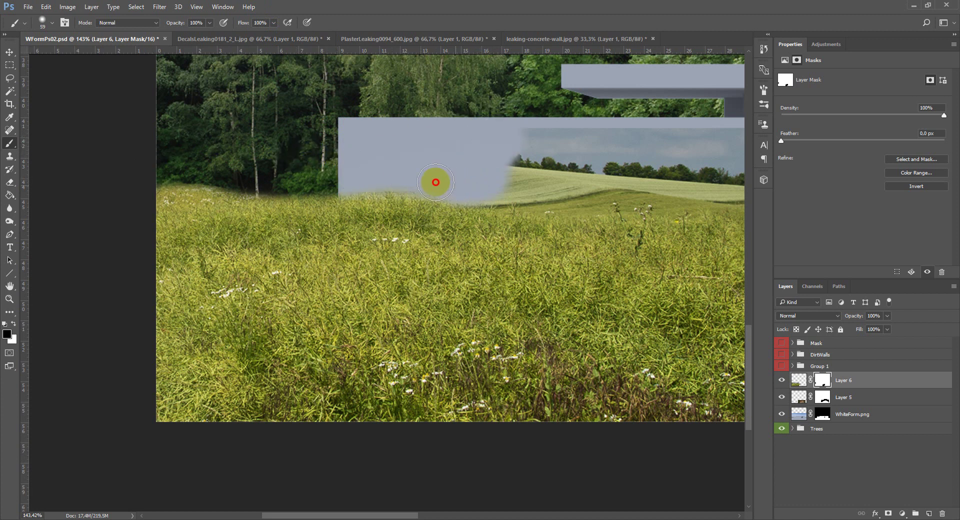
Step: Mask out the remaining sky, tree line and hills in front of the long low wall, redoing the last stroke
scroll(370, 175, "right", 5)
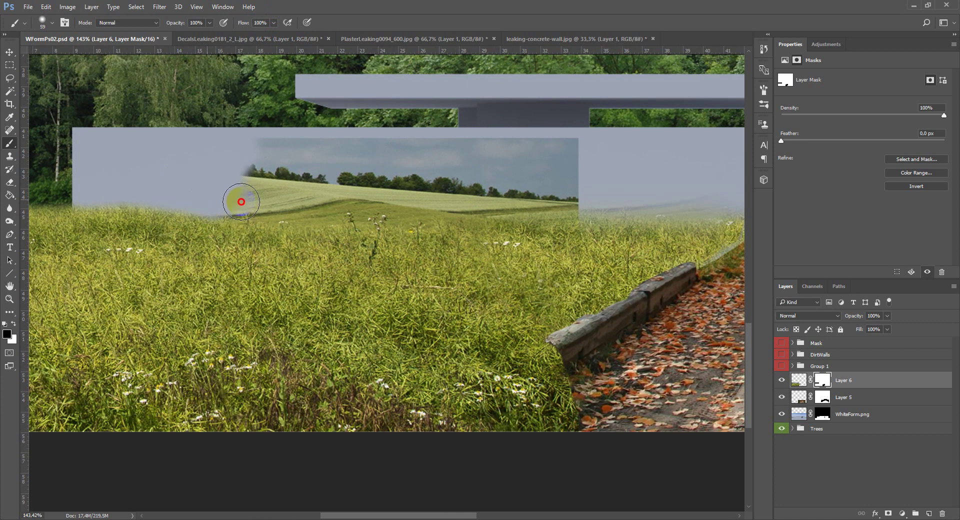
mouse_move(241, 201)
left_mouse_down()
mouse_move(277, 205)
mouse_move(254, 158)
mouse_move(258, 185)
mouse_move(282, 199)
mouse_move(248, 211)
mouse_move(217, 203)
mouse_move(293, 209)
mouse_move(306, 188)
mouse_move(287, 143)
mouse_move(271, 151)
mouse_move(286, 168)
mouse_move(347, 153)
mouse_move(340, 148)
mouse_move(587, 151)
mouse_move(588, 173)
mouse_move(534, 182)
mouse_move(328, 177)
mouse_move(494, 171)
mouse_move(572, 201)
mouse_move(352, 195)
mouse_move(311, 211)
mouse_move(301, 177)
mouse_move(289, 196)
mouse_move(315, 208)
mouse_move(365, 206)
left_mouse_up()
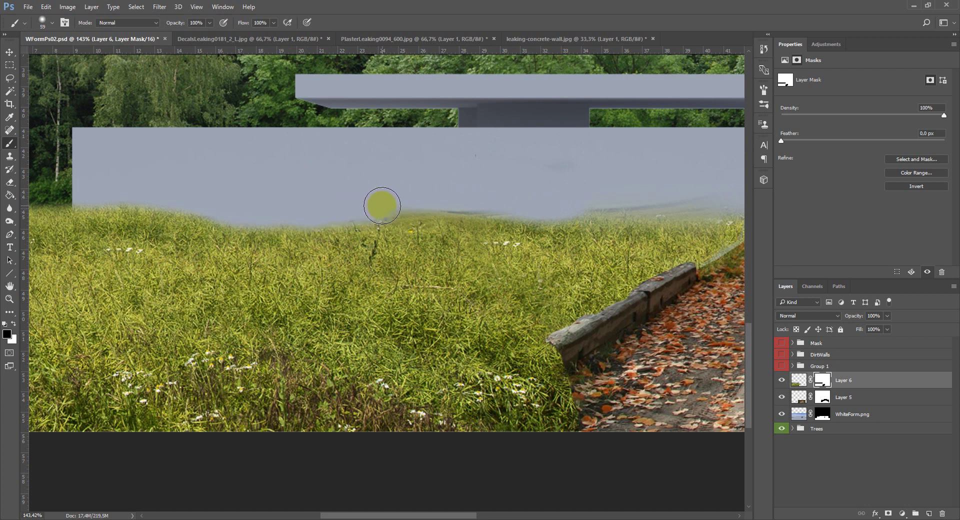
key("ctrl+z")
mouse_move(267, 191)
left_mouse_down()
mouse_move(322, 188)
mouse_move(221, 198)
mouse_move(329, 204)
mouse_move(225, 203)
mouse_move(412, 151)
mouse_move(273, 151)
mouse_move(276, 165)
mouse_move(595, 163)
mouse_move(456, 151)
mouse_move(563, 162)
mouse_move(534, 196)
mouse_move(357, 195)
mouse_move(350, 181)
mouse_move(330, 210)
mouse_move(576, 201)
left_mouse_up()
mouse_move(294, 175)
left_mouse_down()
mouse_move(482, 171)
mouse_move(229, 192)
mouse_move(259, 210)
mouse_move(630, 204)
mouse_move(671, 190)
left_mouse_up()
mouse_move(361, 174)
left_mouse_down()
mouse_move(339, 176)
mouse_move(420, 201)
mouse_move(361, 211)
mouse_move(427, 201)
left_mouse_up()
scroll(266, 199, "down", 4)
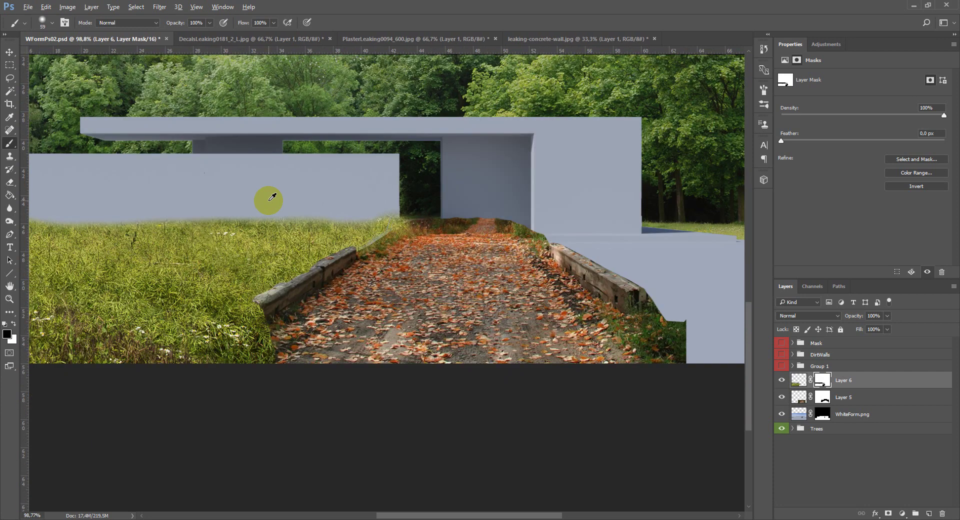
Step: Paint grass blades on Layer 6's mask along the wall's base and the far-left meadow edge with the 112 px grass brush resized to 40 px
scroll(322, 389, "up", 4)
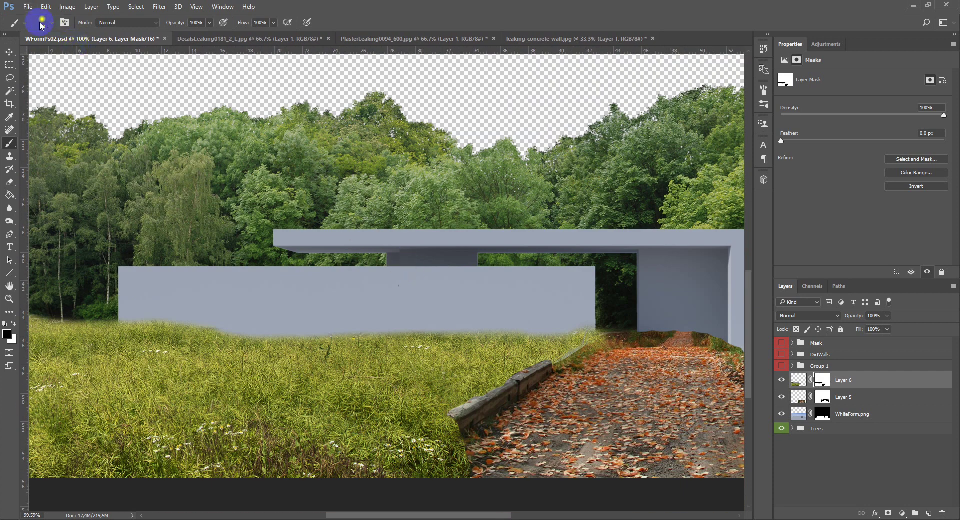
left_click(52, 22)
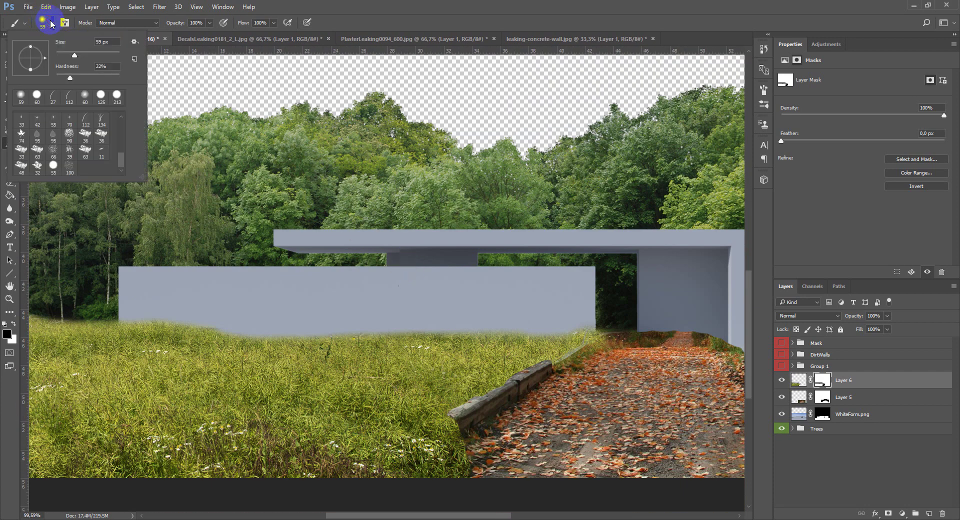
left_click(44, 29)
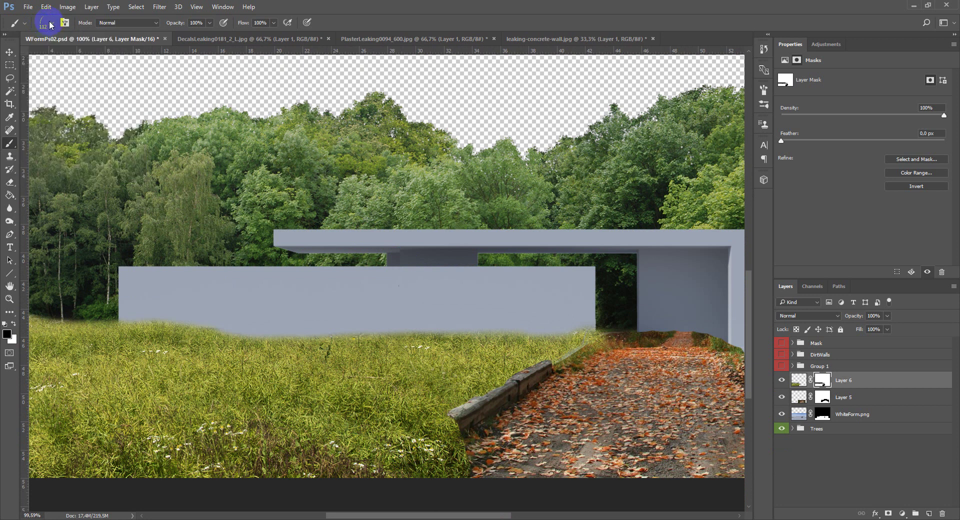
right_click(416, 314, "alt")
left_click(248, 326)
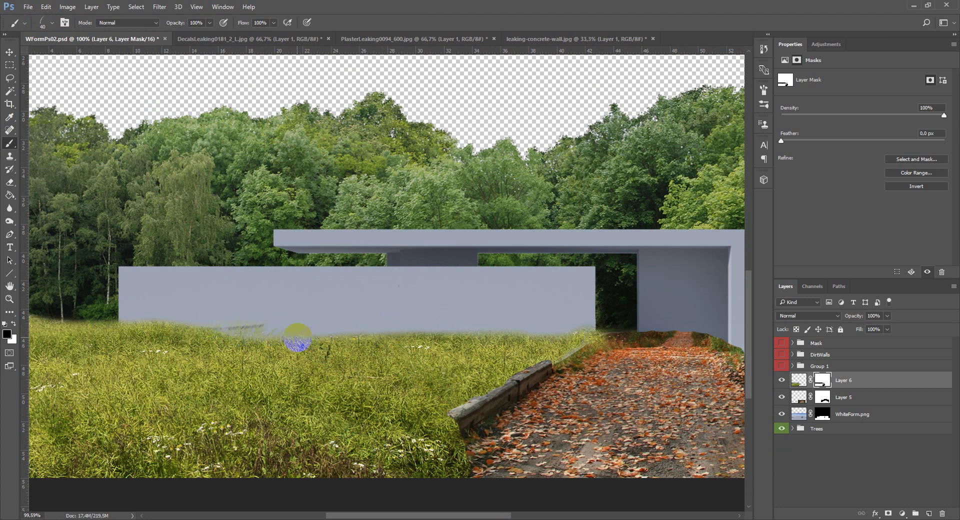
left_click_drag(266, 330, 354, 331)
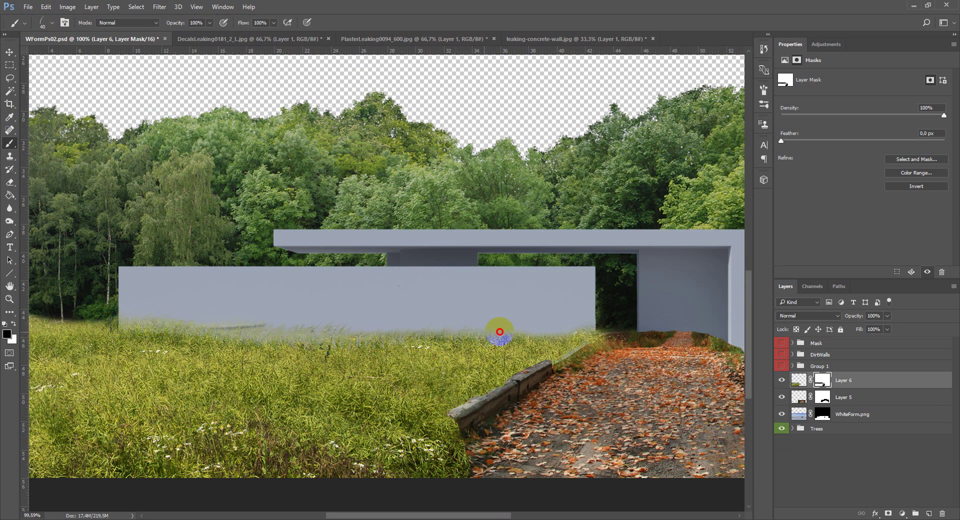
scroll(490, 358, "up", 4)
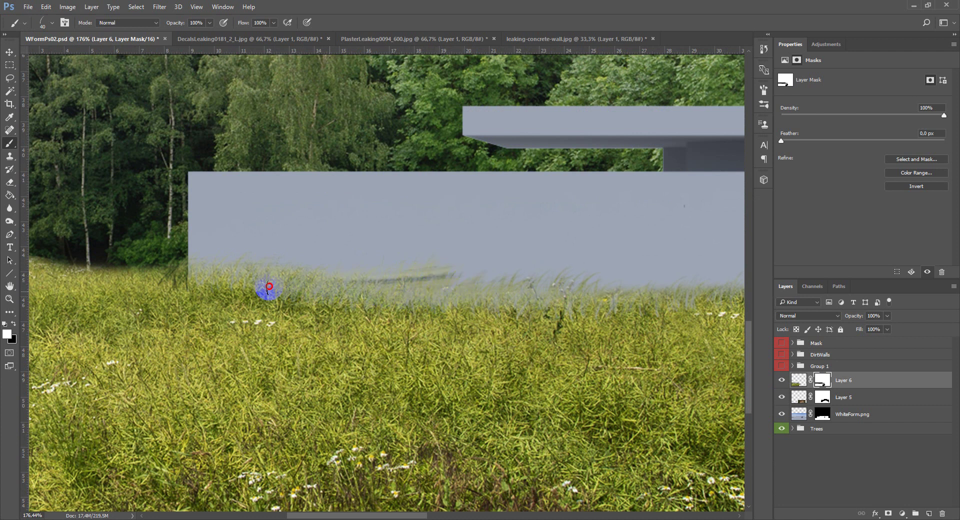
mouse_move(137, 283)
left_mouse_down()
mouse_move(418, 287)
mouse_move(204, 285)
mouse_move(252, 282)
mouse_move(185, 263)
mouse_move(274, 263)
mouse_move(200, 259)
mouse_move(396, 287)
left_mouse_up()
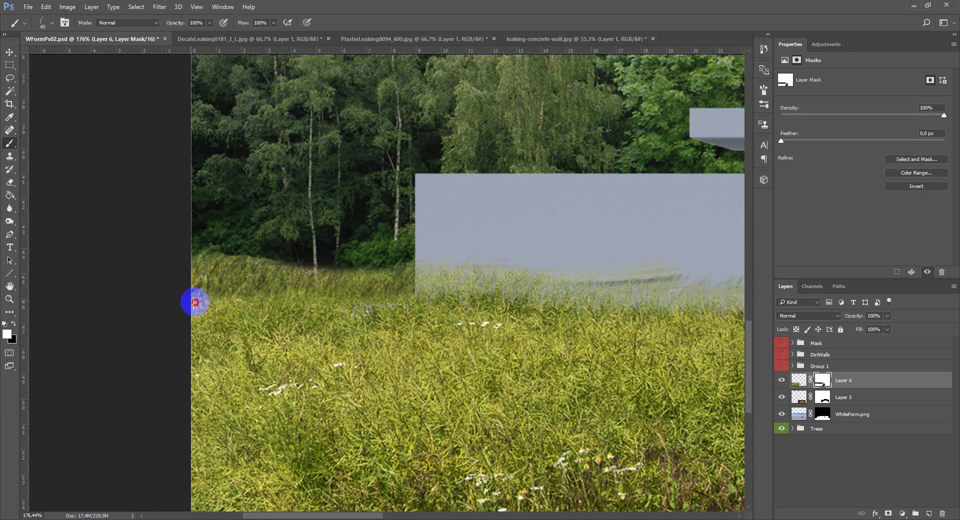
Step: Switch to the 134 px grass preset at 56 px and paint taller blades on the mask at the left treeline and wall corner
left_click(52, 22)
left_click(91, 116)
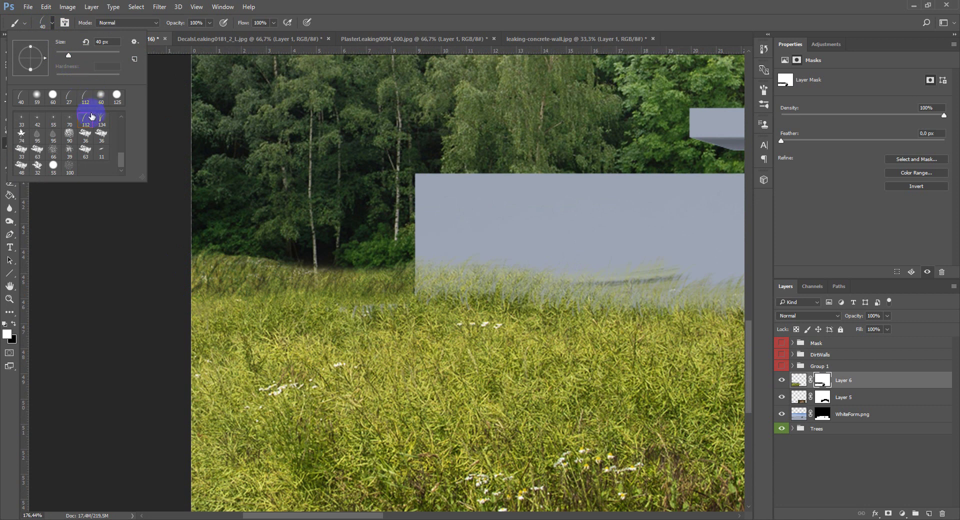
left_click_drag(260, 274, 200, 266)
key("ctrl+z")
mouse_move(295, 259)
left_mouse_down()
mouse_move(190, 292)
mouse_move(255, 292)
mouse_move(202, 301)
mouse_move(373, 283)
mouse_move(197, 302)
mouse_move(326, 311)
mouse_move(221, 302)
mouse_move(250, 306)
mouse_move(211, 312)
mouse_move(320, 303)
mouse_move(197, 298)
mouse_move(339, 275)
mouse_move(206, 271)
mouse_move(310, 256)
mouse_move(277, 249)
mouse_move(350, 262)
mouse_move(211, 266)
mouse_move(391, 266)
mouse_move(205, 278)
mouse_move(543, 289)
mouse_move(479, 287)
mouse_move(522, 312)
left_mouse_up()
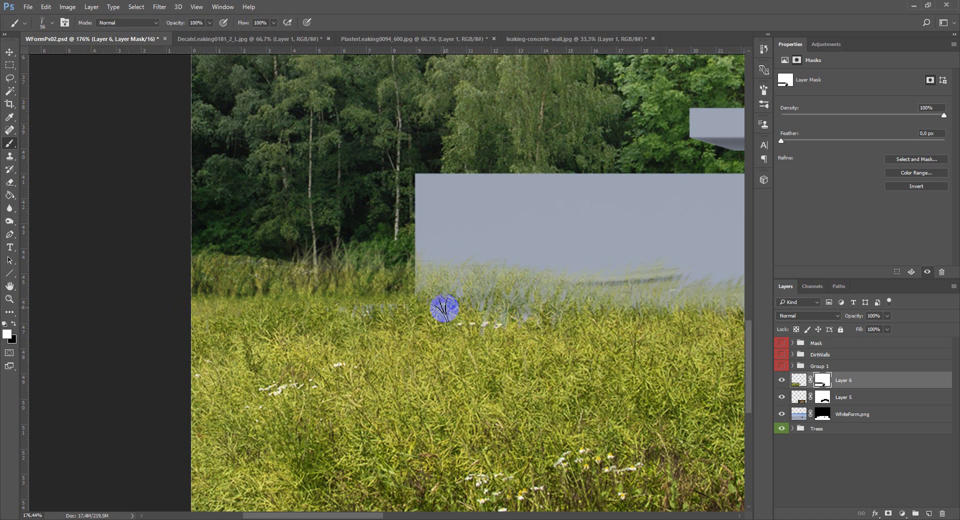
Step: Mask out the stray grass blades along the long low wall's base on Layer 6's mask with the soft 59 px black brush
scroll(550, 300, "down", 3)
scroll(435, 295, "down", 3)
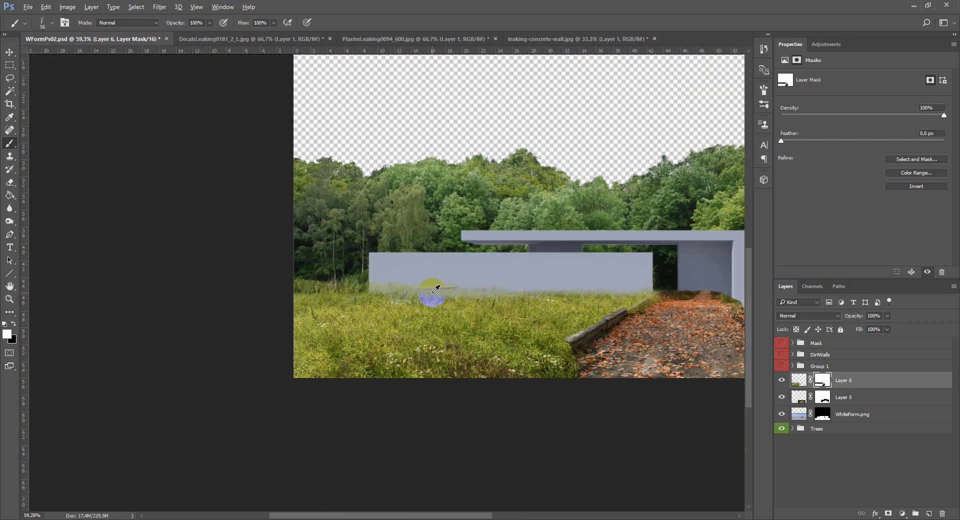
scroll(445, 301, "up", 1)
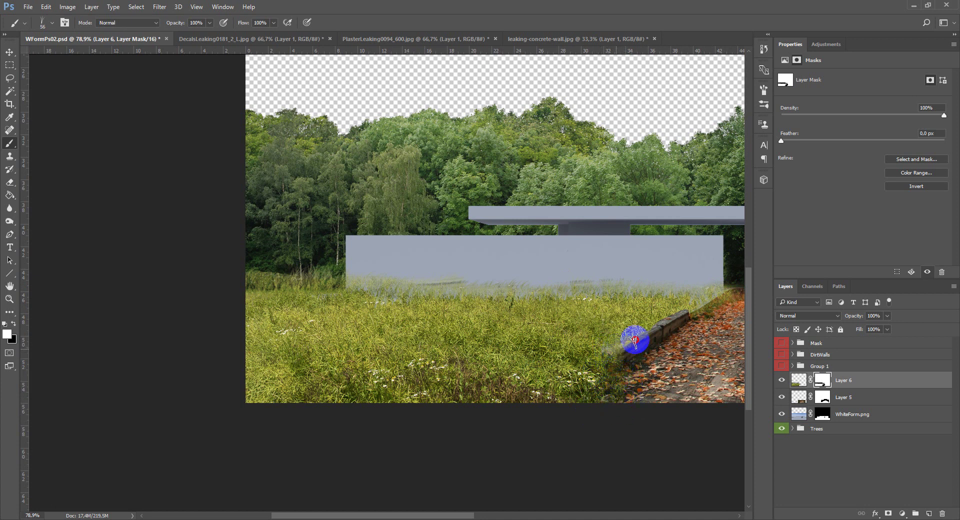
scroll(595, 353, "up", 4)
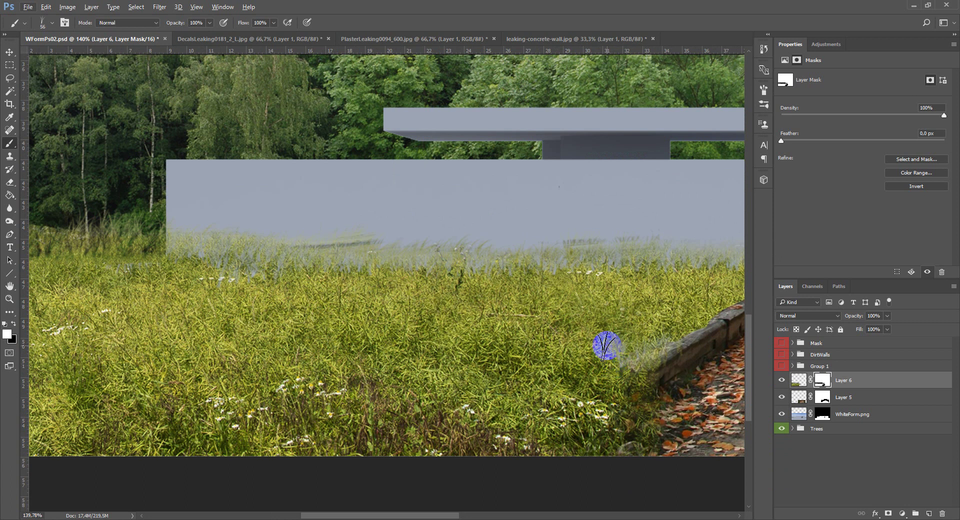
key("x")
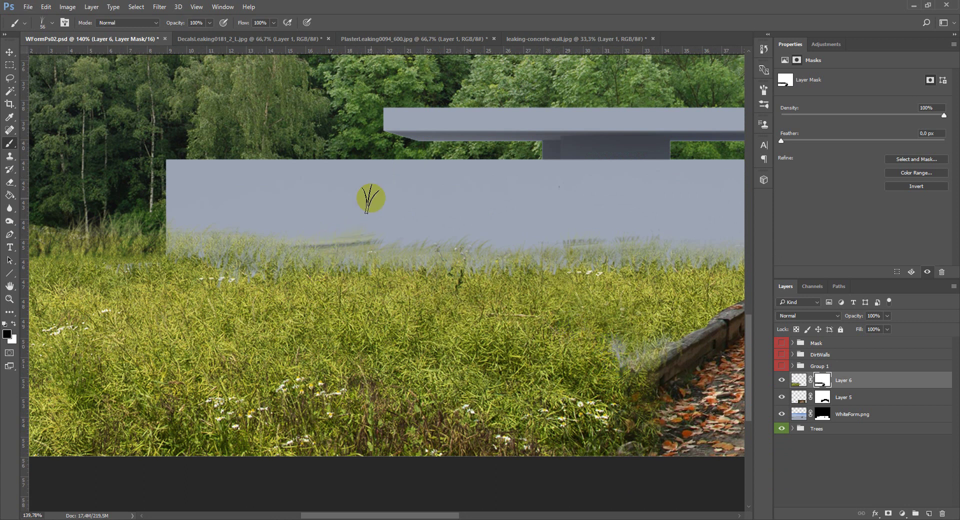
left_click(52, 22)
left_click(69, 96)
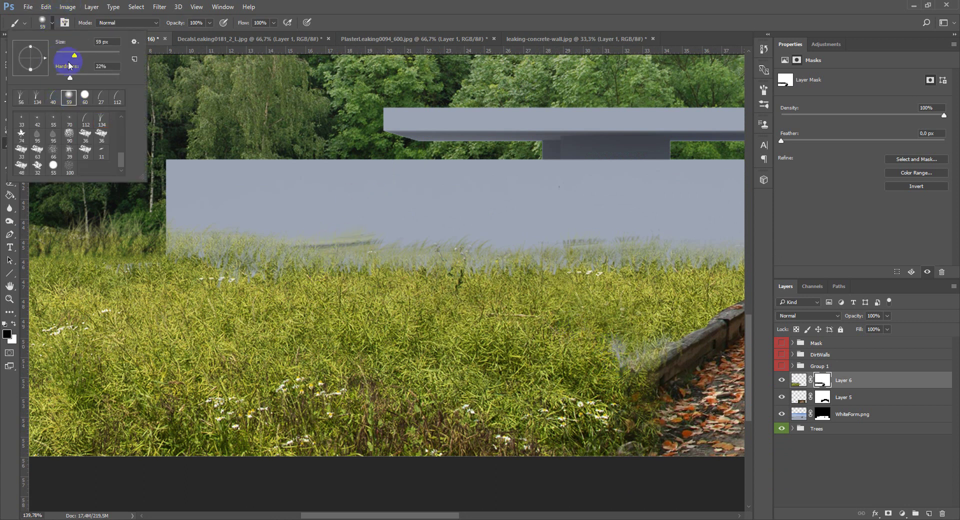
left_click(44, 21)
mouse_move(346, 229)
left_mouse_down()
mouse_move(215, 216)
mouse_move(232, 220)
mouse_move(221, 229)
mouse_move(330, 233)
mouse_move(286, 238)
mouse_move(472, 225)
mouse_move(500, 232)
mouse_move(445, 222)
mouse_move(443, 237)
mouse_move(662, 229)
mouse_move(458, 240)
left_mouse_up()
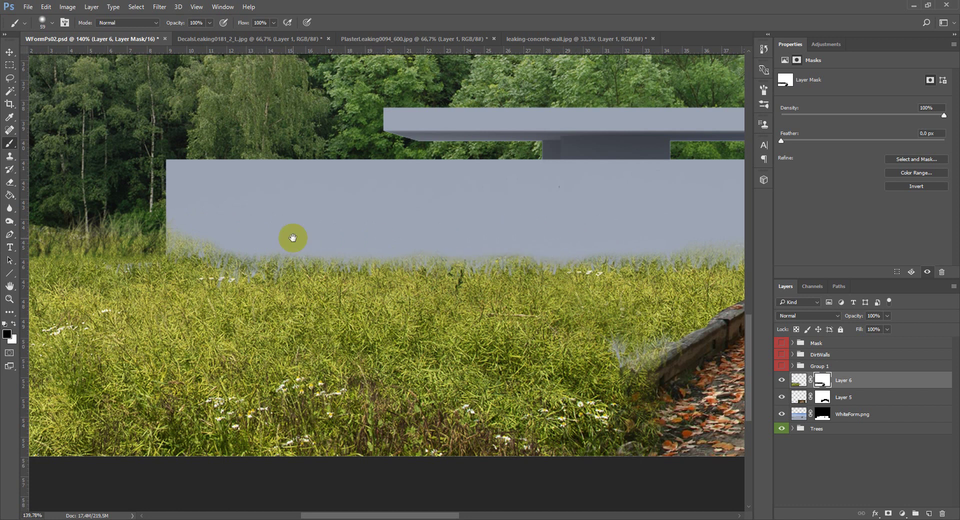
Step: Touch up the grass edge at the long wall's far-left corner on Layer 6's mask with the soft brush
left_click_drag(293, 238, 565, 218)
left_click(469, 208)
key("x")
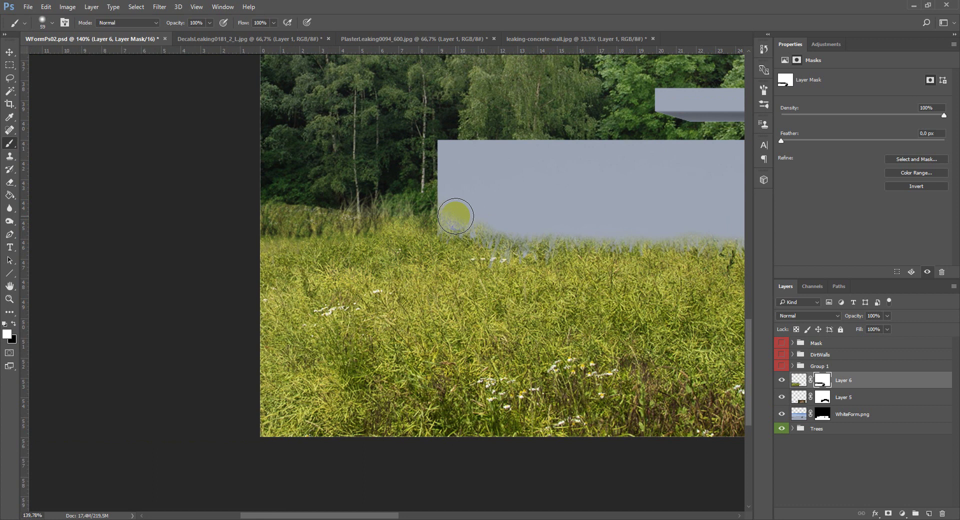
key("x")
Step: Paint white on Layer 6's mask to restore the thin meadow grass beside the road's left log border
scroll(582, 280, "down", 14)
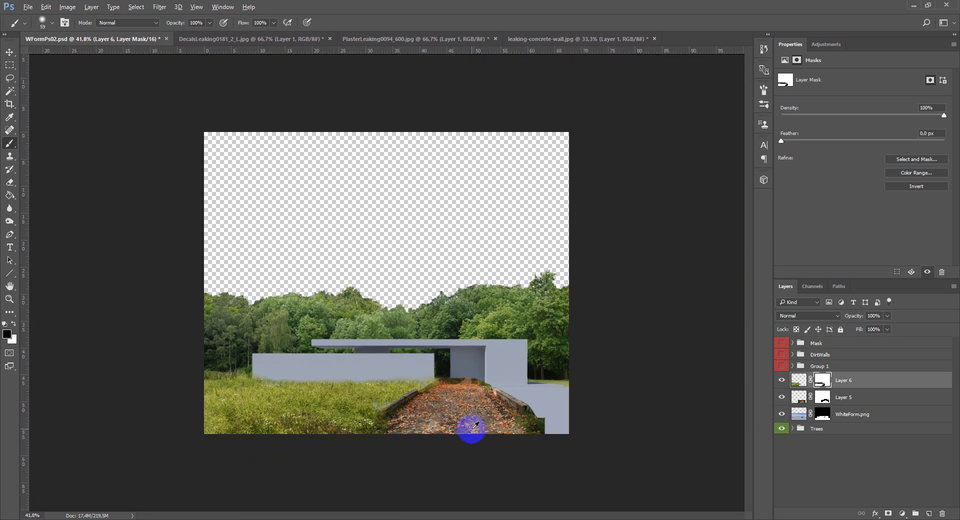
scroll(467, 431, "up", 8)
left_click_drag(443, 442, 495, 314)
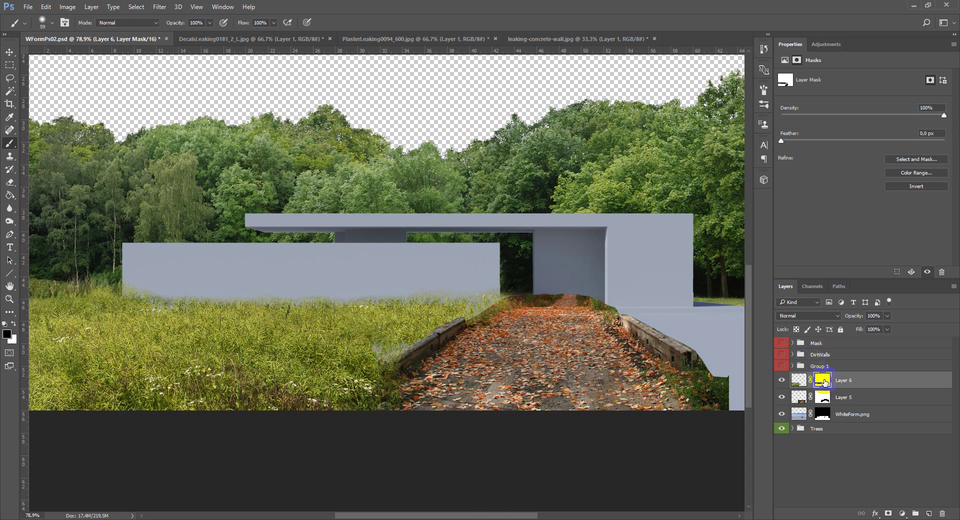
key("x")
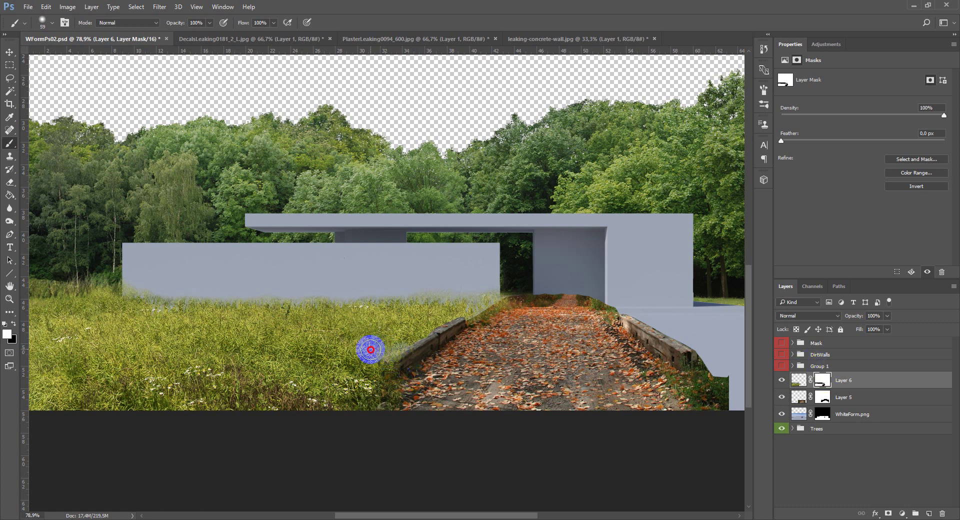
mouse_move(389, 356)
left_mouse_down()
mouse_move(417, 334)
mouse_move(410, 367)
mouse_move(398, 341)
mouse_move(373, 349)
mouse_move(403, 338)
mouse_move(374, 374)
mouse_move(392, 388)
left_mouse_up()
scroll(400, 382, "down", 4)
scroll(399, 382, "up", 1)
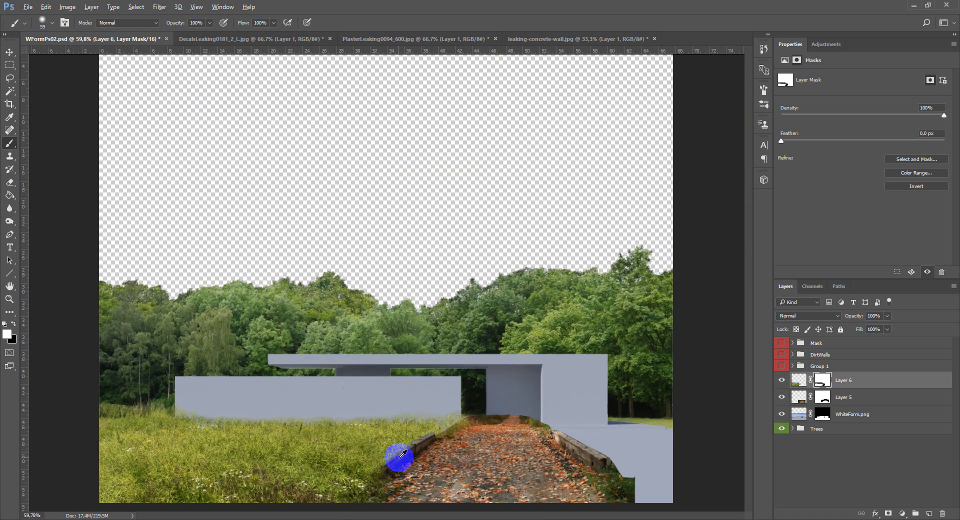
left_click_drag(435, 418, 446, 352)
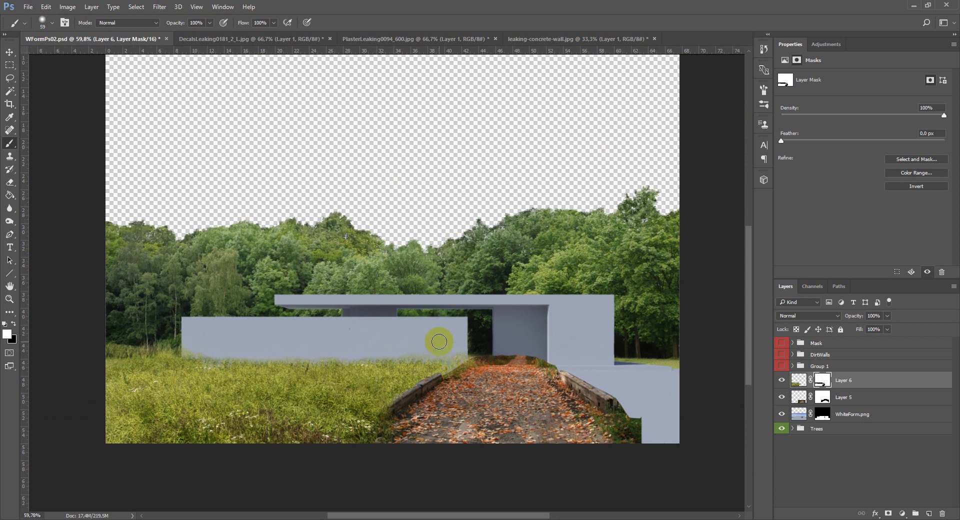